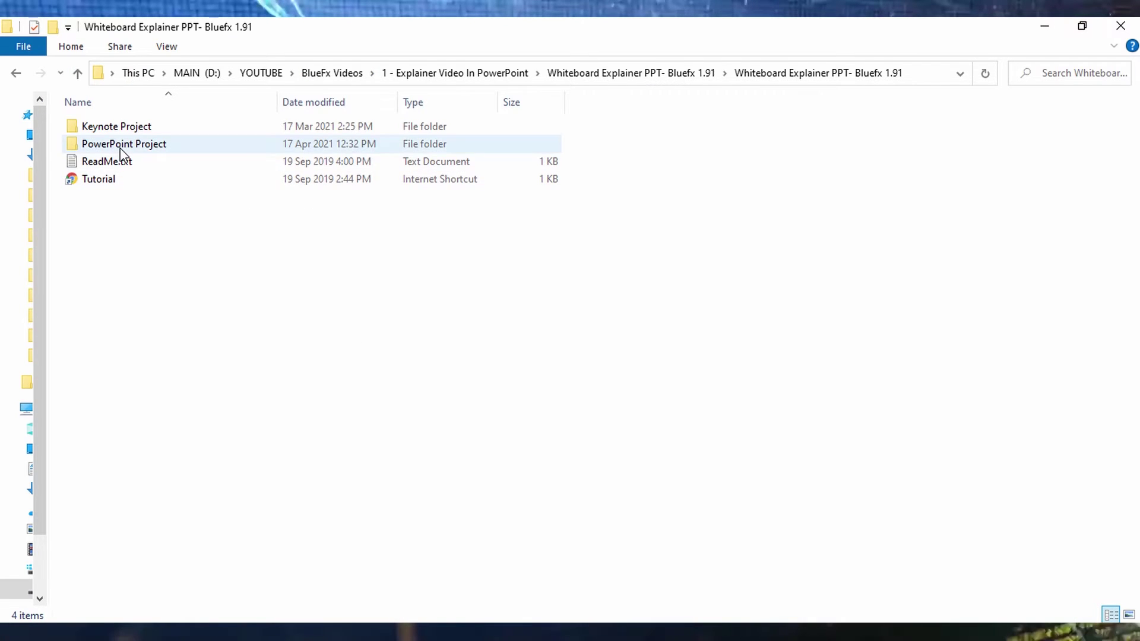
# Step: Open the PowerPoint Project folder and look through its Premade Story subfolder and presentation files
pyautogui.doubleClick(120, 147)
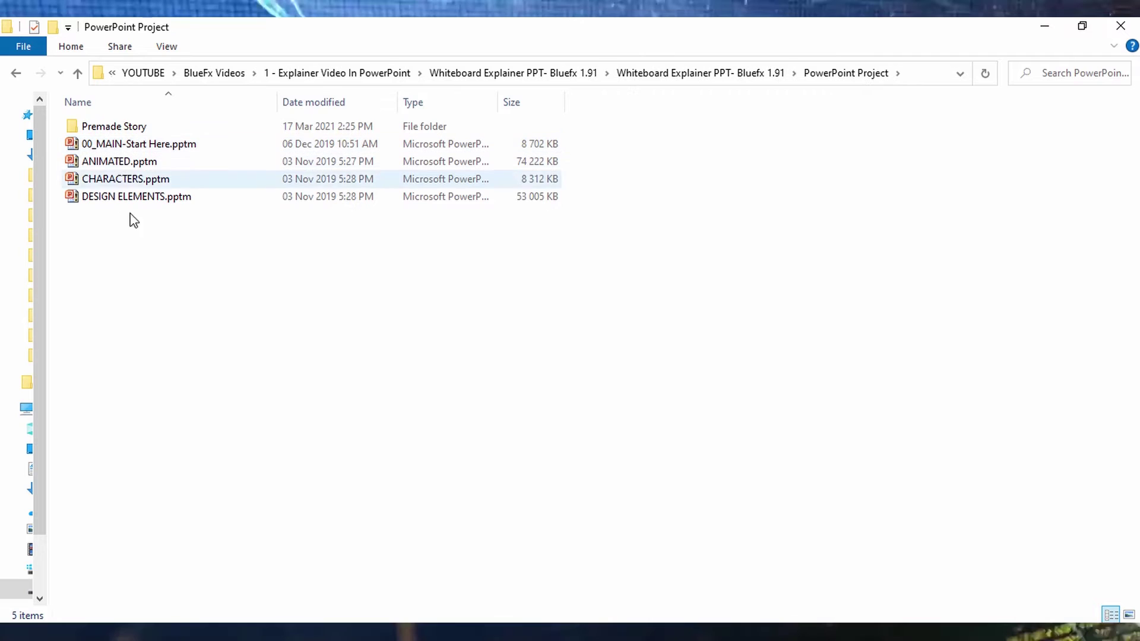
pyautogui.doubleClick(119, 126)
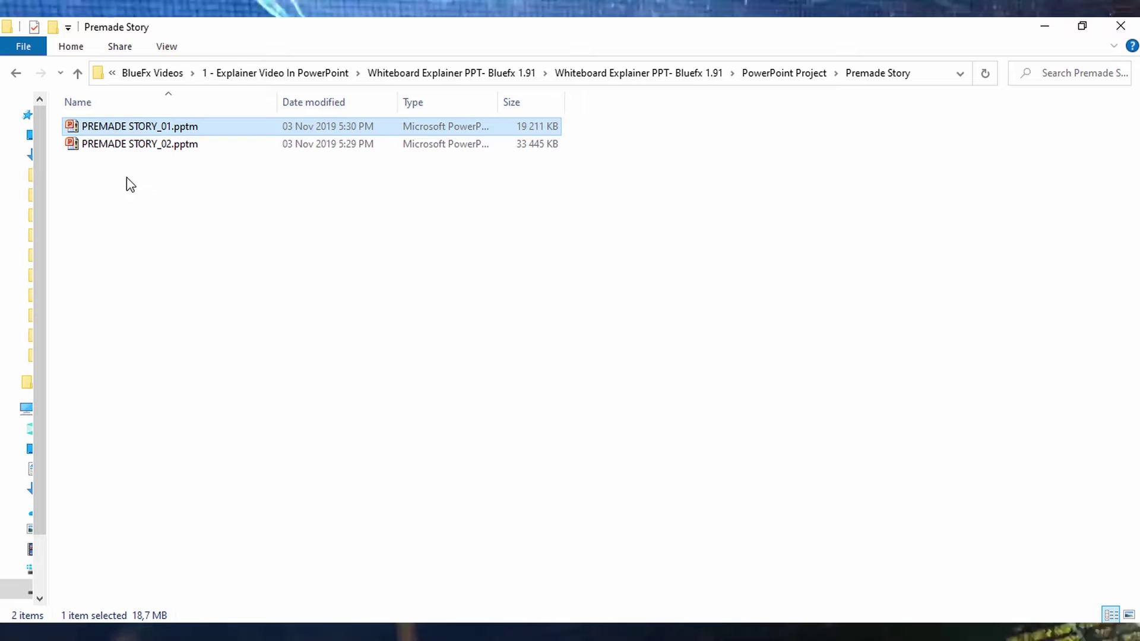
pyautogui.click(16, 72)
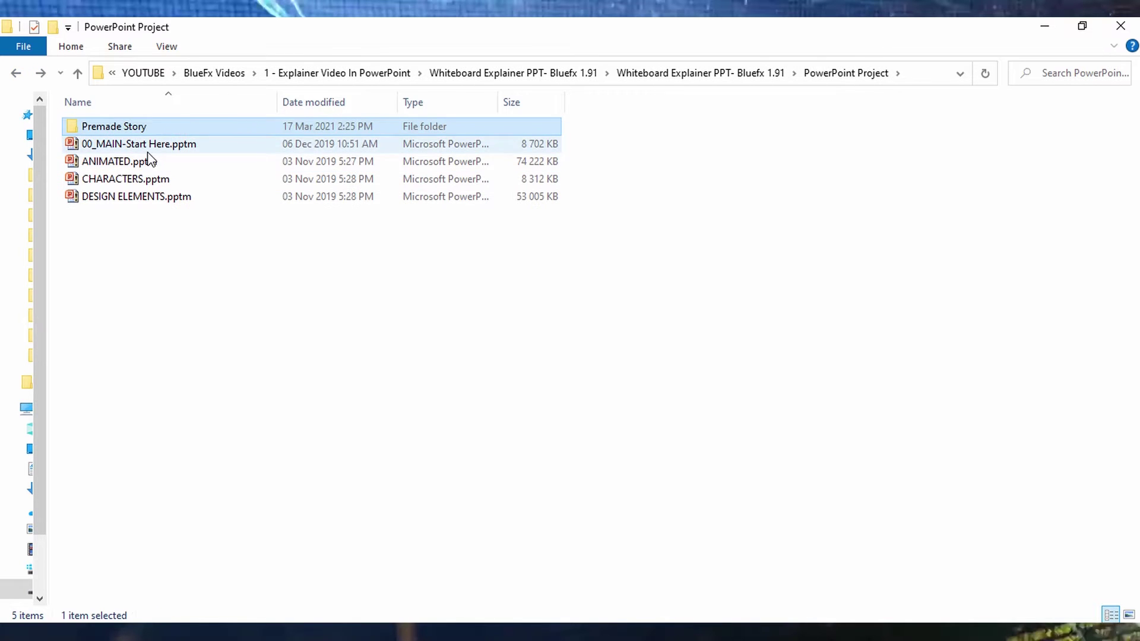
pyautogui.press('Down')
pyautogui.press('Down')
pyautogui.press('Down')
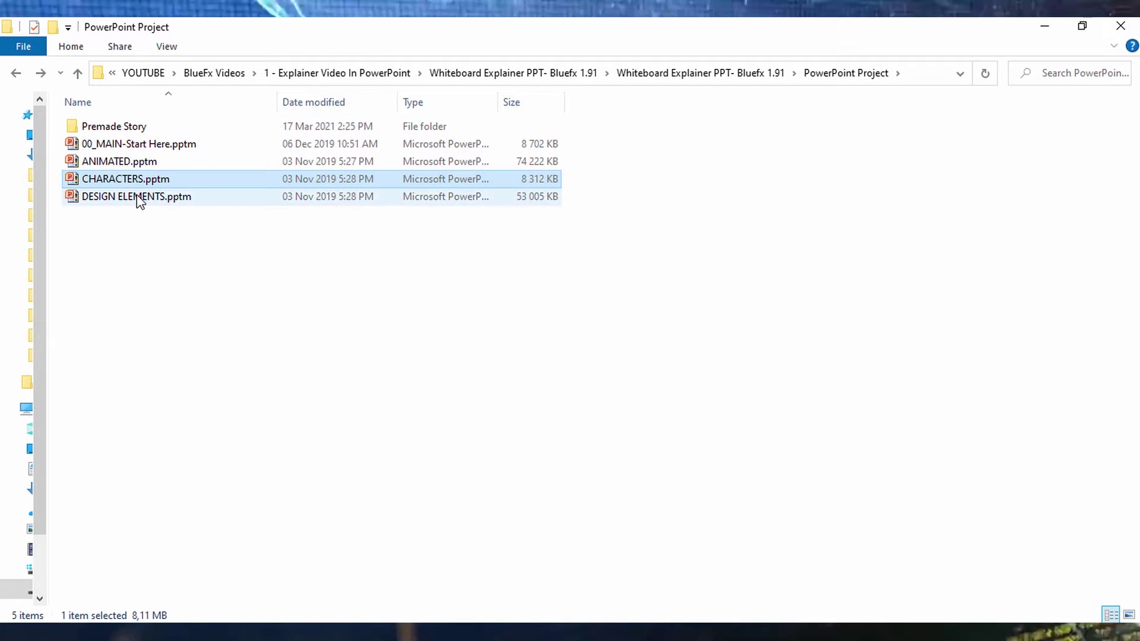
pyautogui.press('Down')
pyautogui.moveTo(125, 229); pyautogui.dragTo(119, 166)
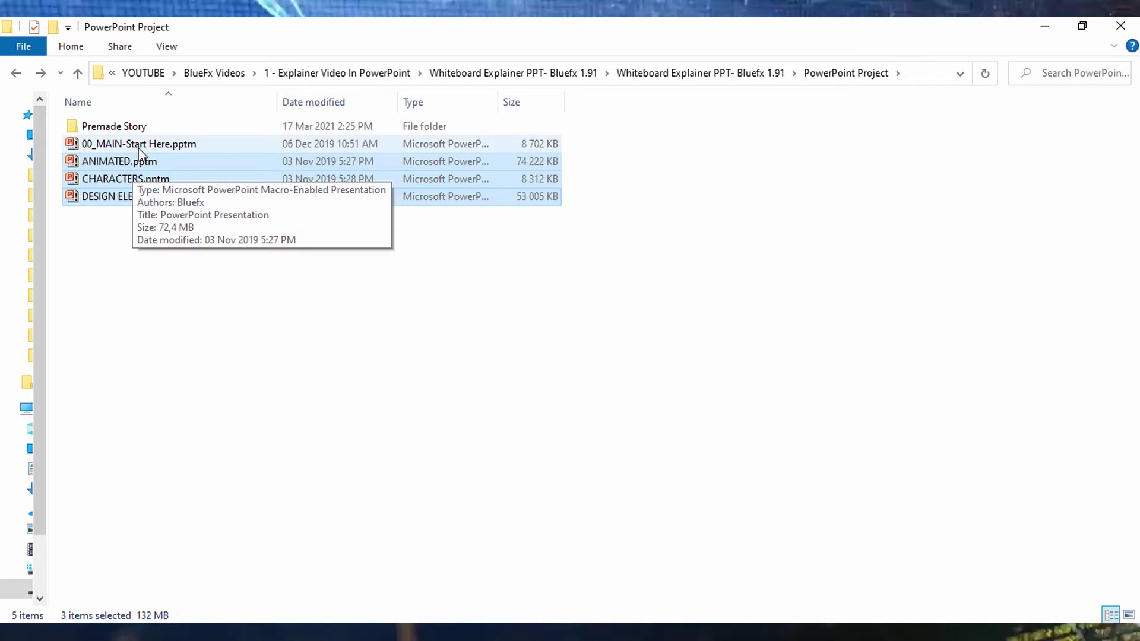
# Step: Open 00_MAIN-Start Here.pptm in PowerPoint and enable both editing and its macro content
pyautogui.click(118, 145)
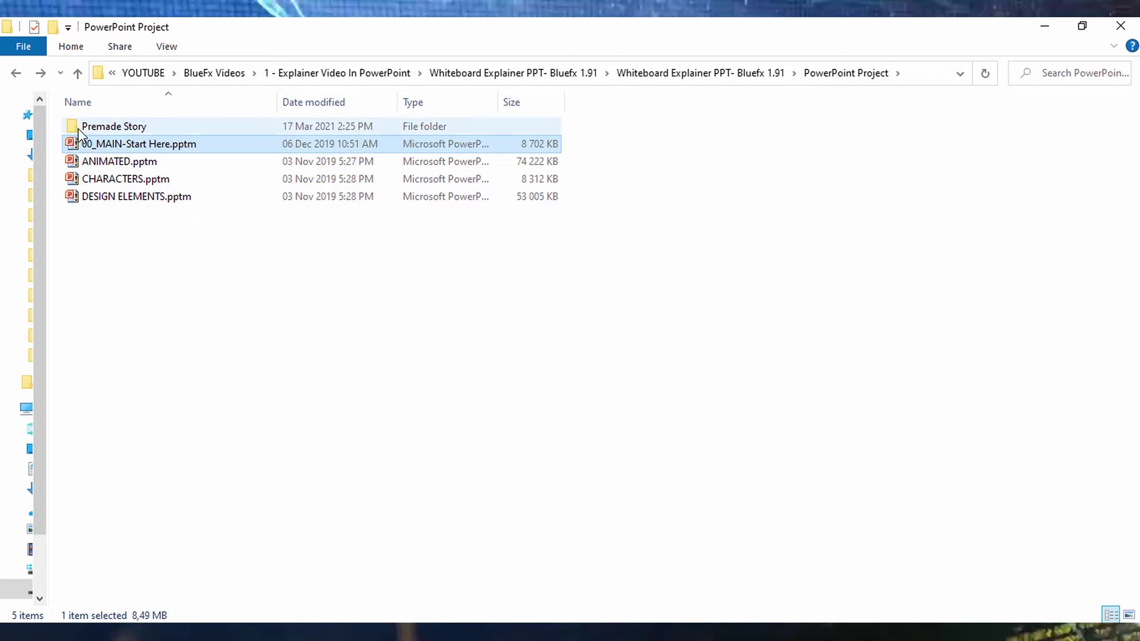
pyautogui.doubleClick(117, 146)
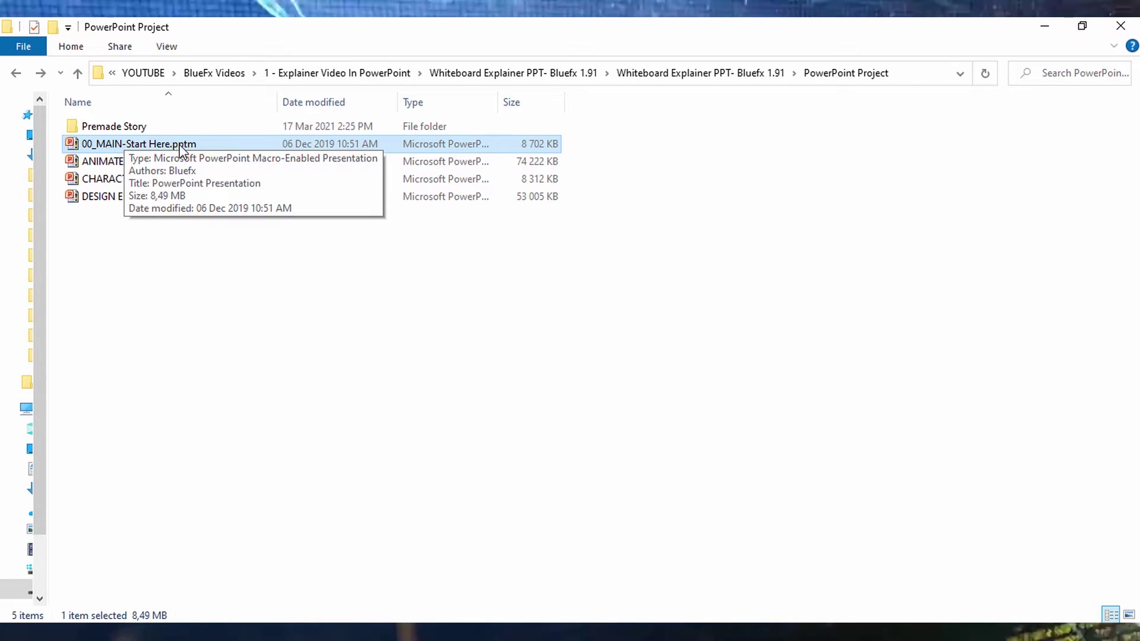
pyautogui.click(1044, 26)
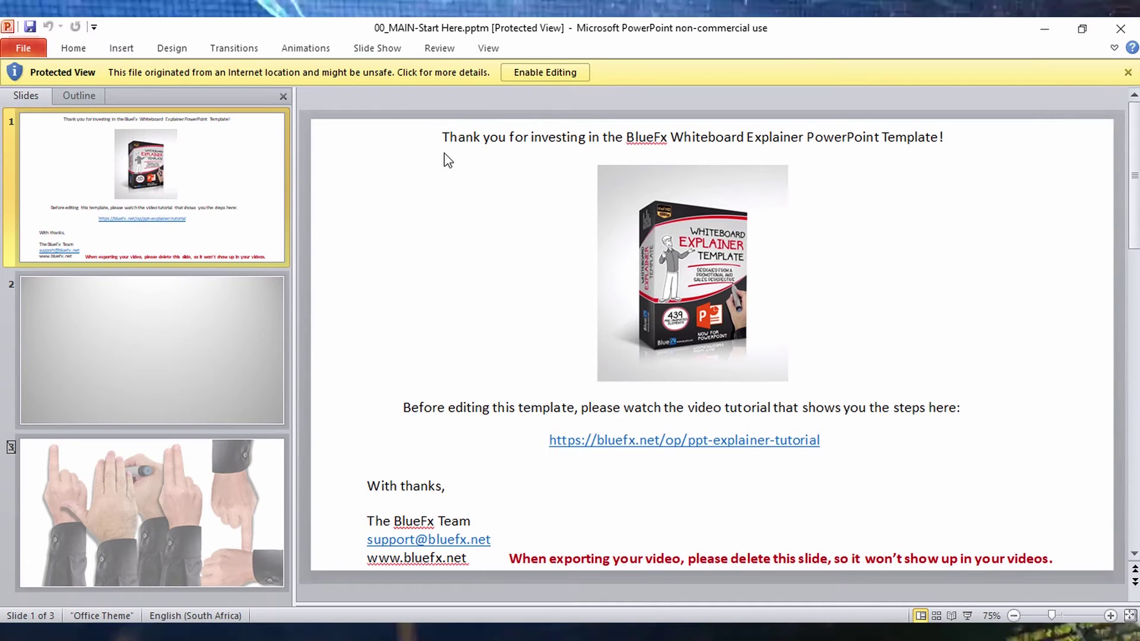
pyautogui.click(561, 73)
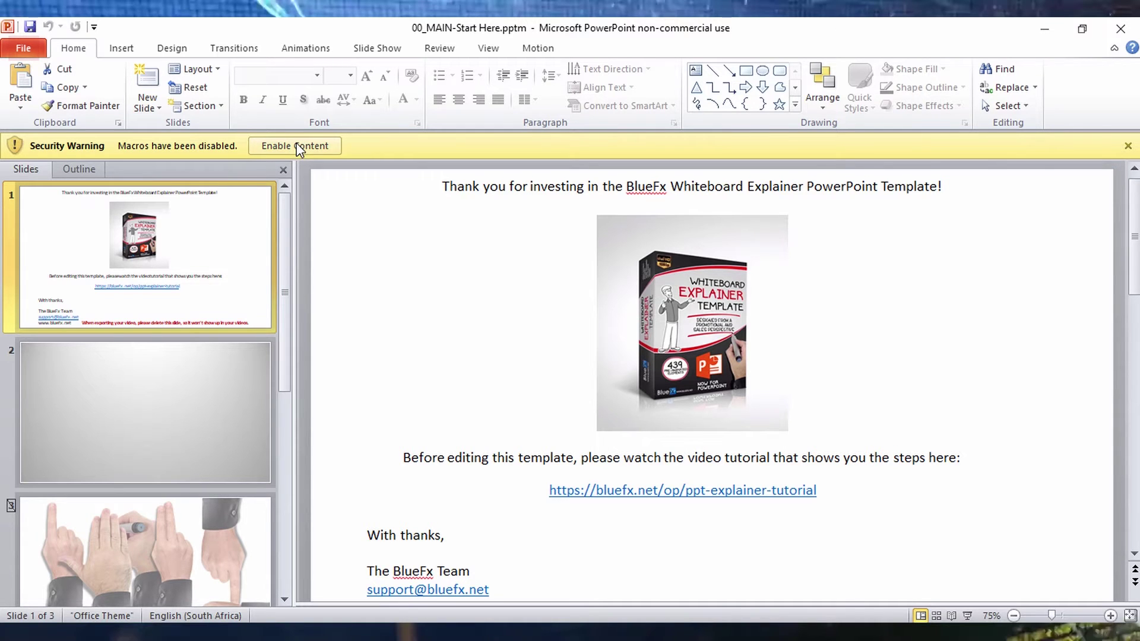
pyautogui.click(297, 147)
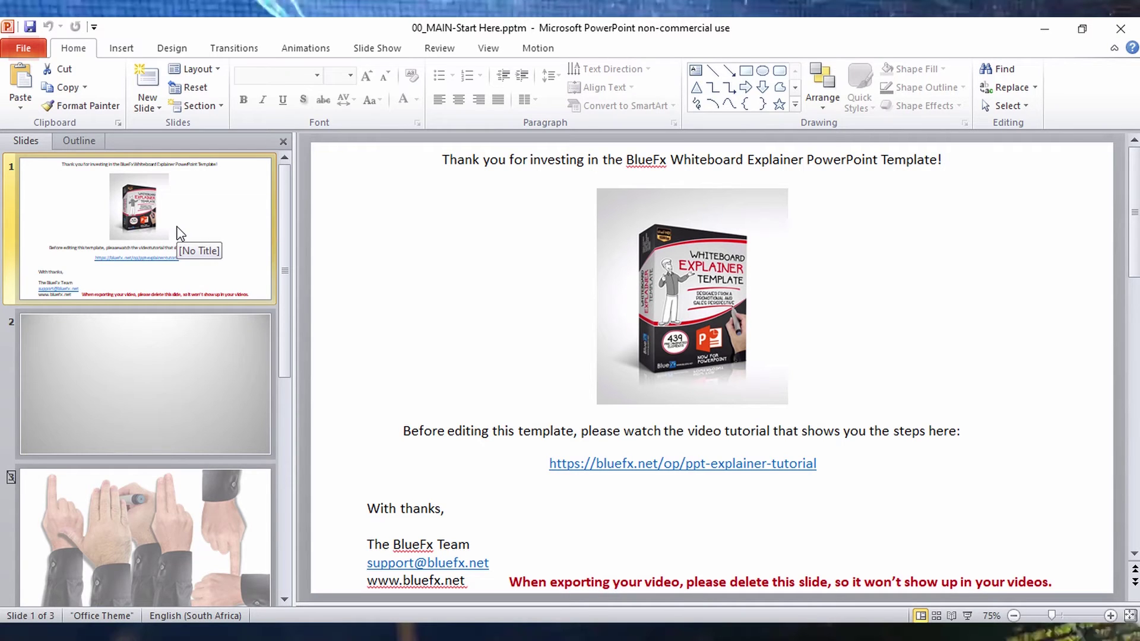
# Step: Delete the BlueFx thank-you slide and check the slide of hand images before returning to the blank slide
pyautogui.press('Delete')
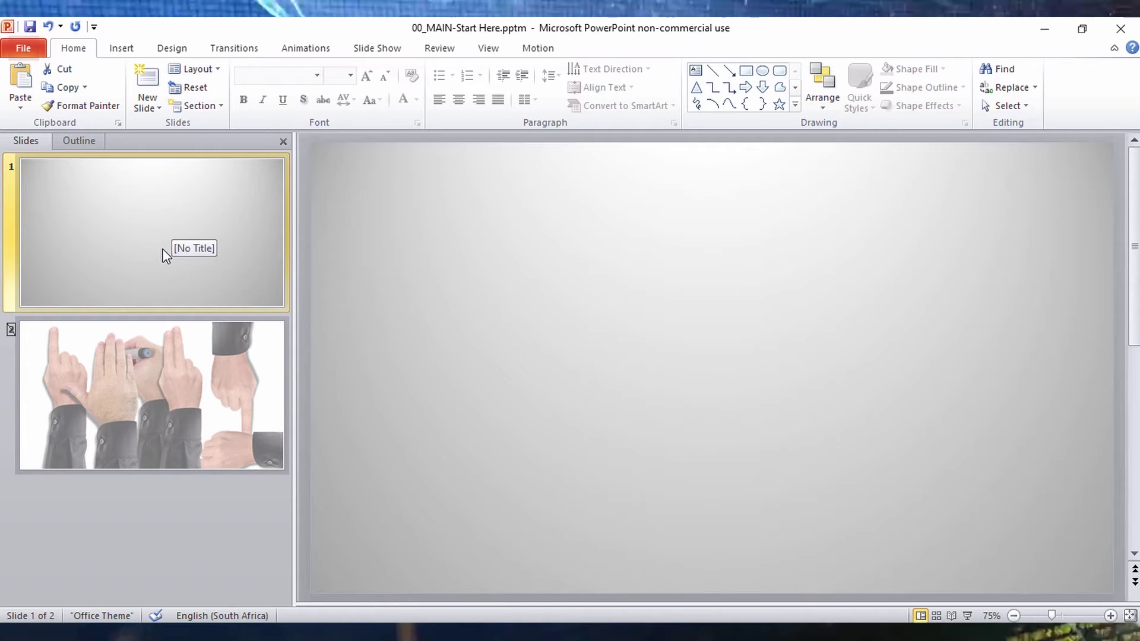
pyautogui.click(166, 401)
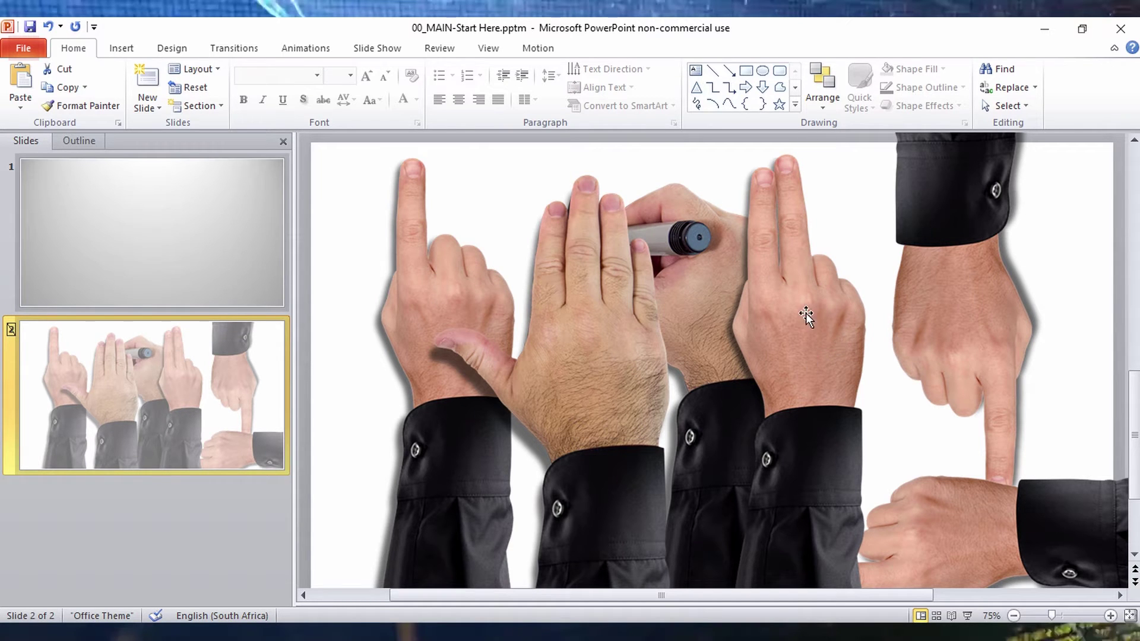
pyautogui.click(232, 214)
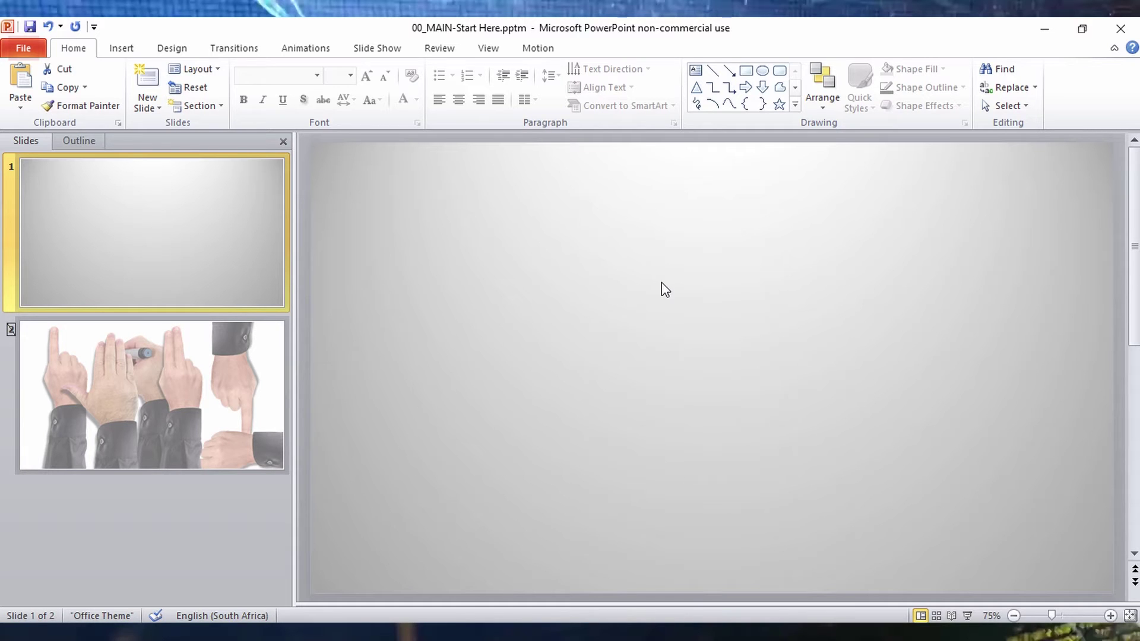
# Step: Insert the picture Green Dusty Chalkboard Texture.png from the Textures folder onto the blank first slide
pyautogui.click(616, 240)
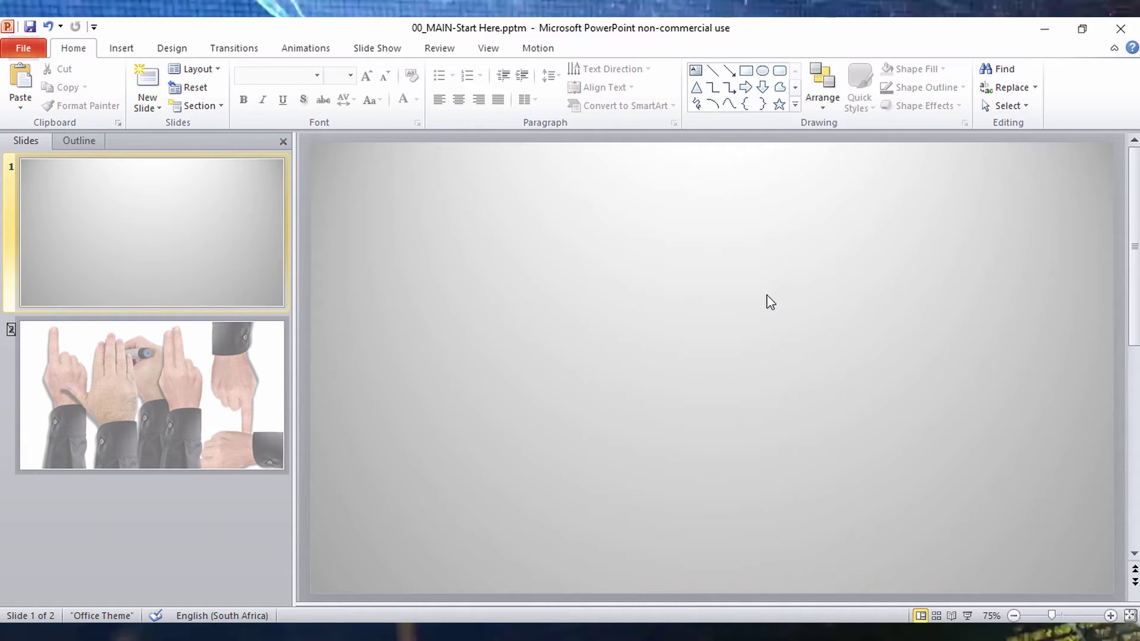
pyautogui.click(116, 46)
pyautogui.click(63, 80)
pyautogui.click(194, 250)
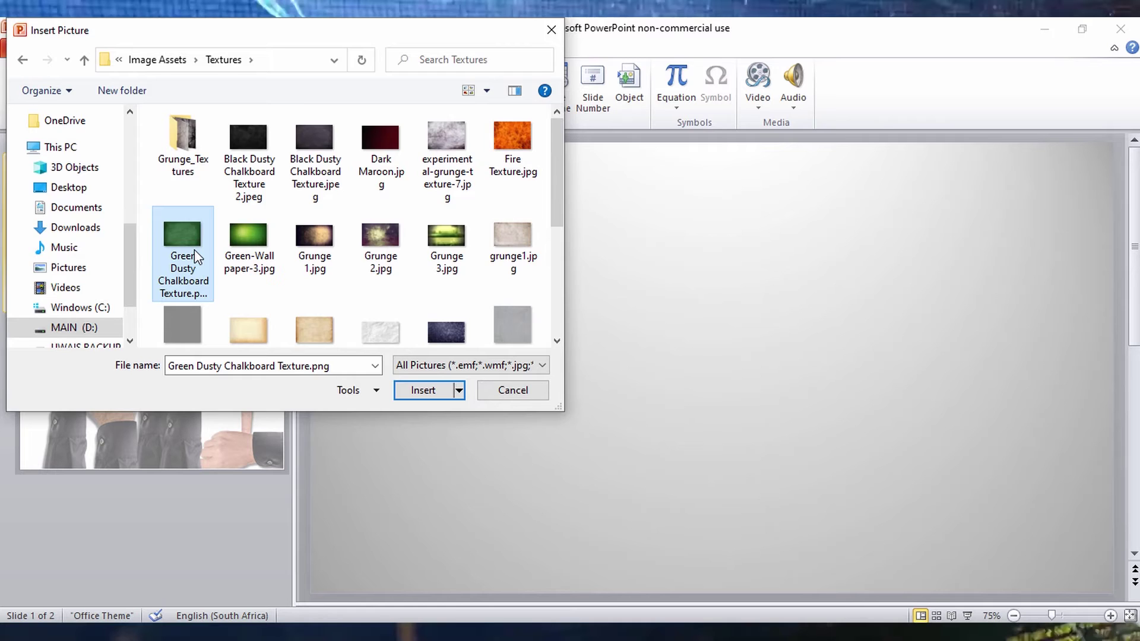
pyautogui.doubleClick(194, 249)
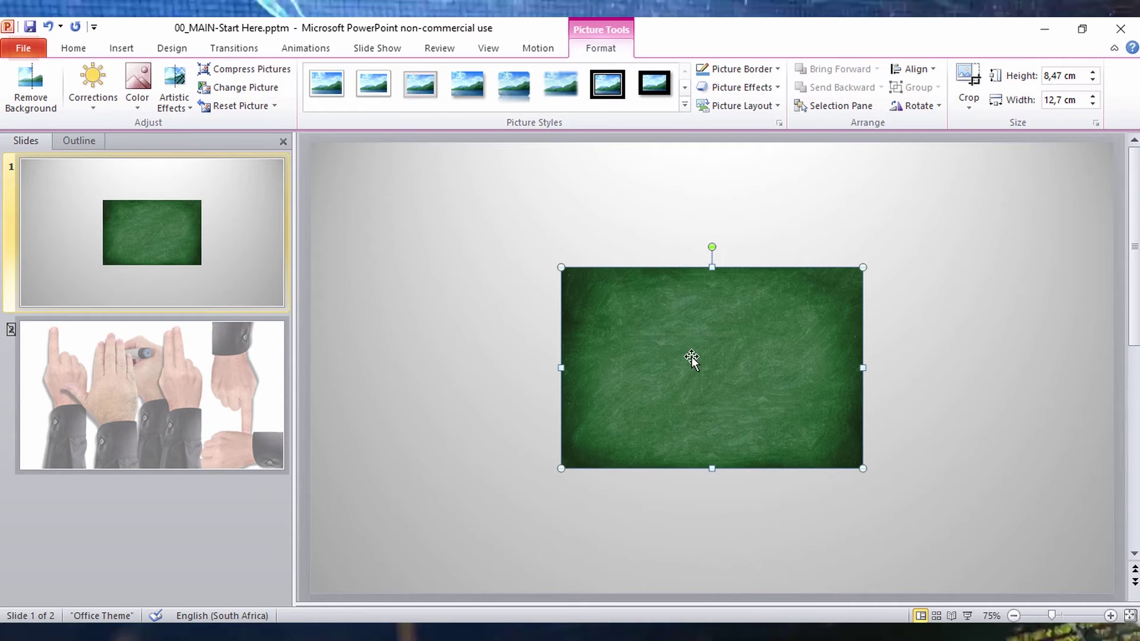
# Step: Enlarge the chalkboard picture to about 38.55 × 25.7 cm and position it to cover the whole slide
pyautogui.scroll(-1, 691, 355)
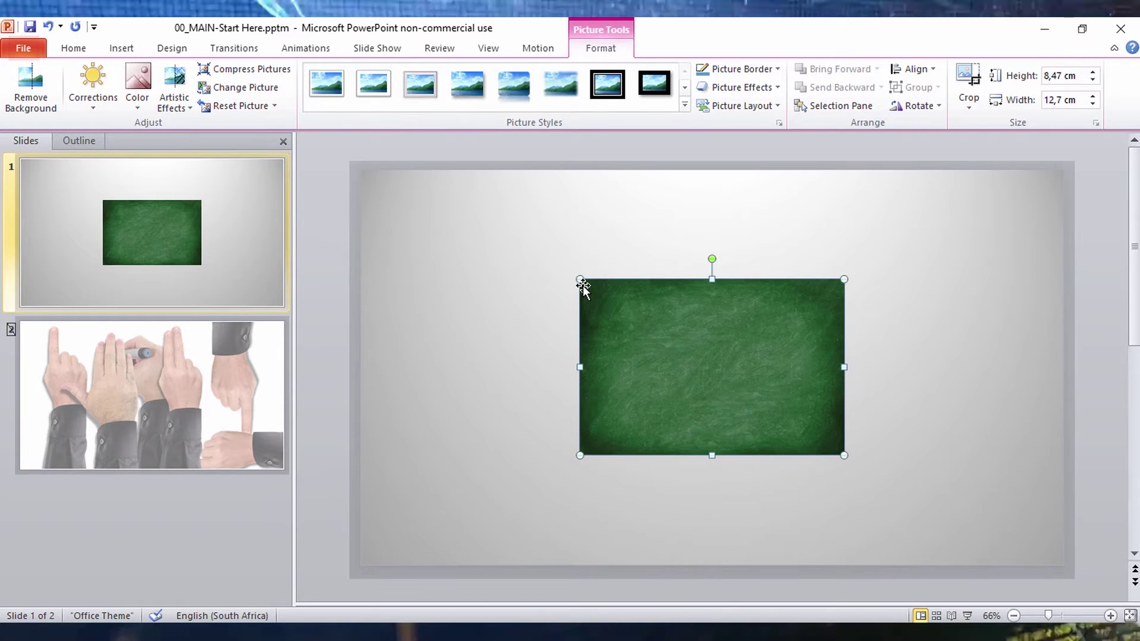
pyautogui.moveTo(578, 280); pyautogui.dragTo(262, 145)
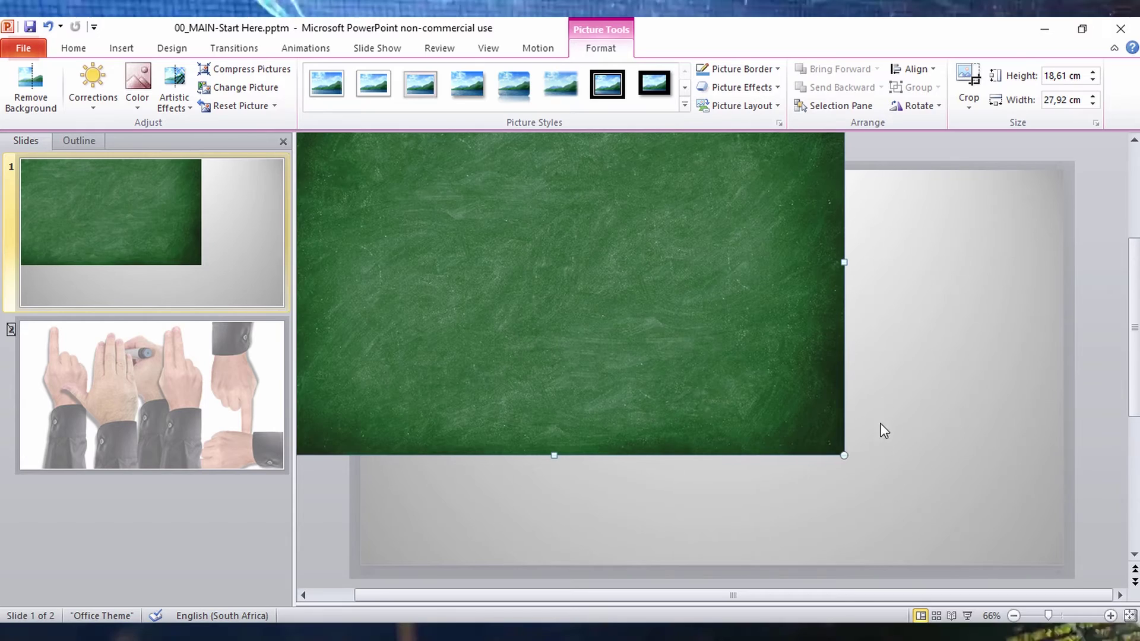
pyautogui.moveTo(844, 454)
pyautogui.mouseDown()
pyautogui.moveTo(955, 569)
pyautogui.moveTo(858, 471)
pyautogui.mouseUp()
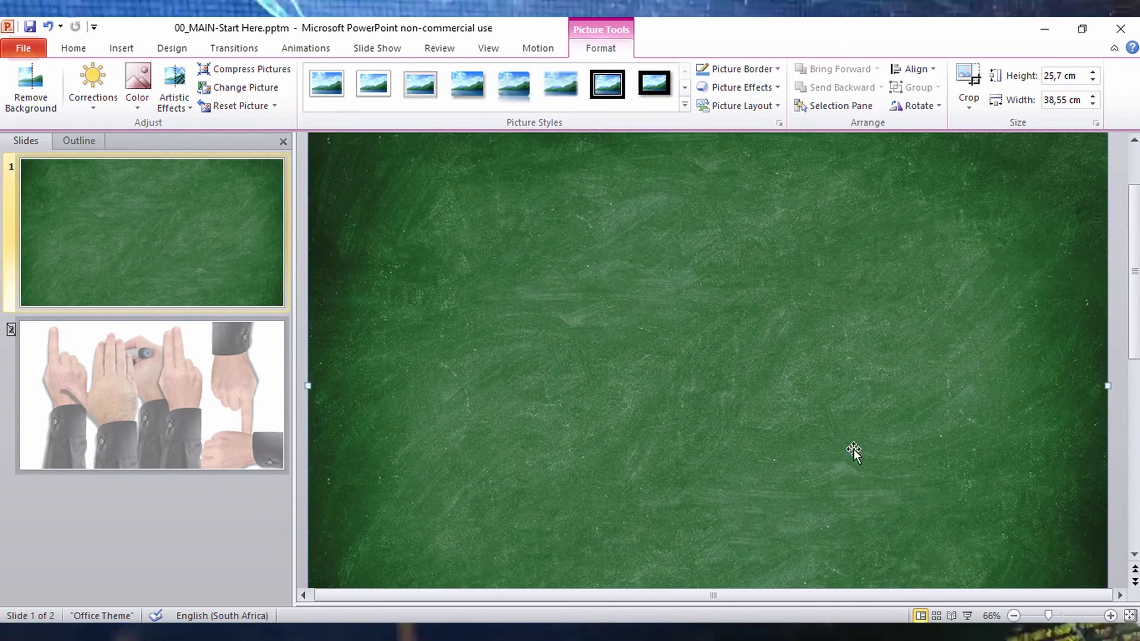
pyautogui.moveTo(825, 406); pyautogui.dragTo(697, 350)
pyautogui.scroll(-2, 748, 347)
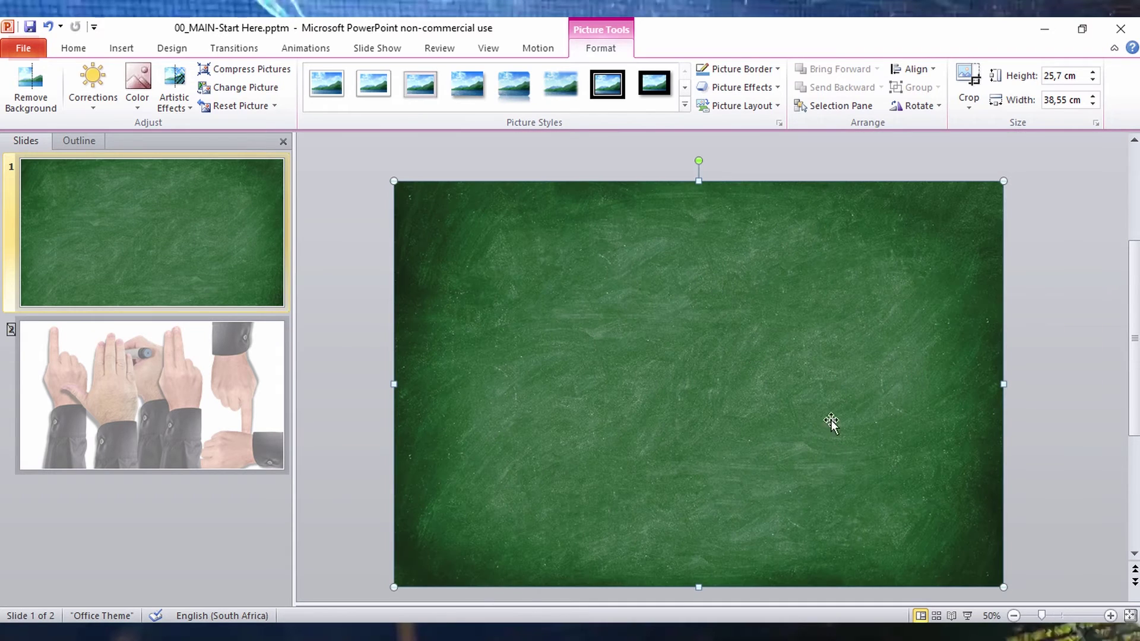
pyautogui.scroll(2, 786, 385)
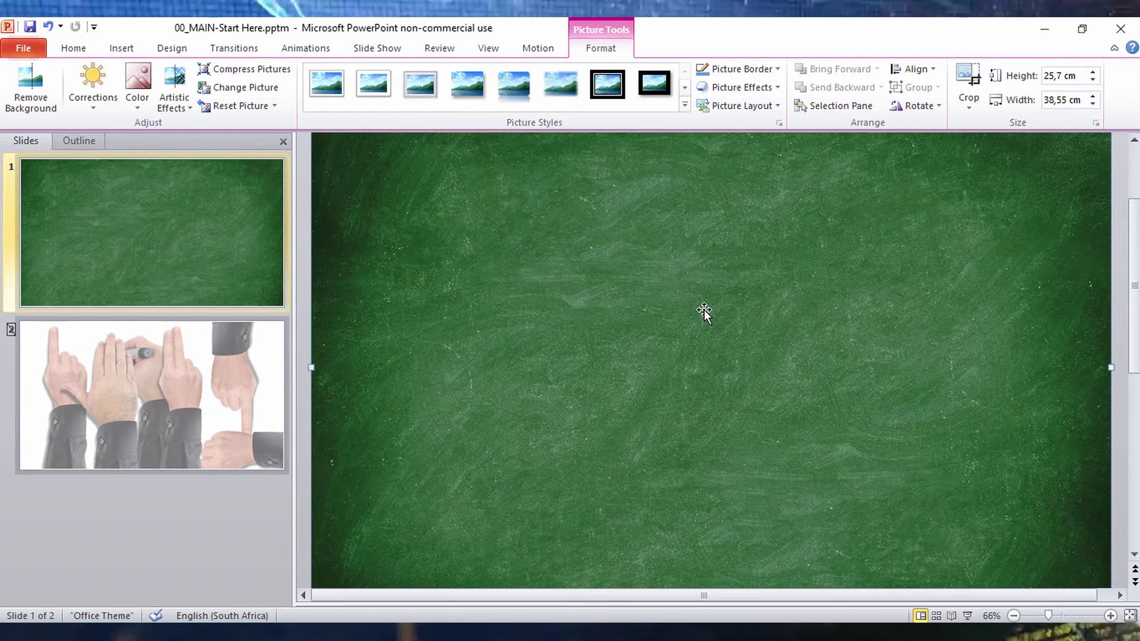
pyautogui.scroll(-2, 705, 310)
pyautogui.scroll(2, 704, 309)
# Step: Duplicate the chalkboard slide three times to get four identical background slides
pyautogui.rightClick(172, 199)
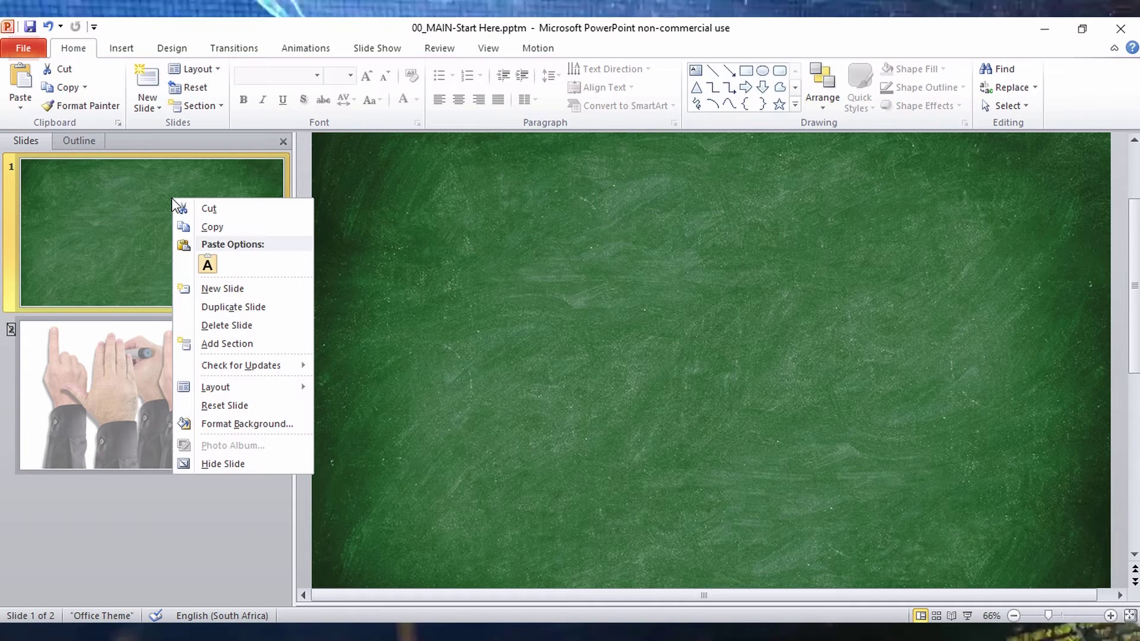
pyautogui.click(265, 306)
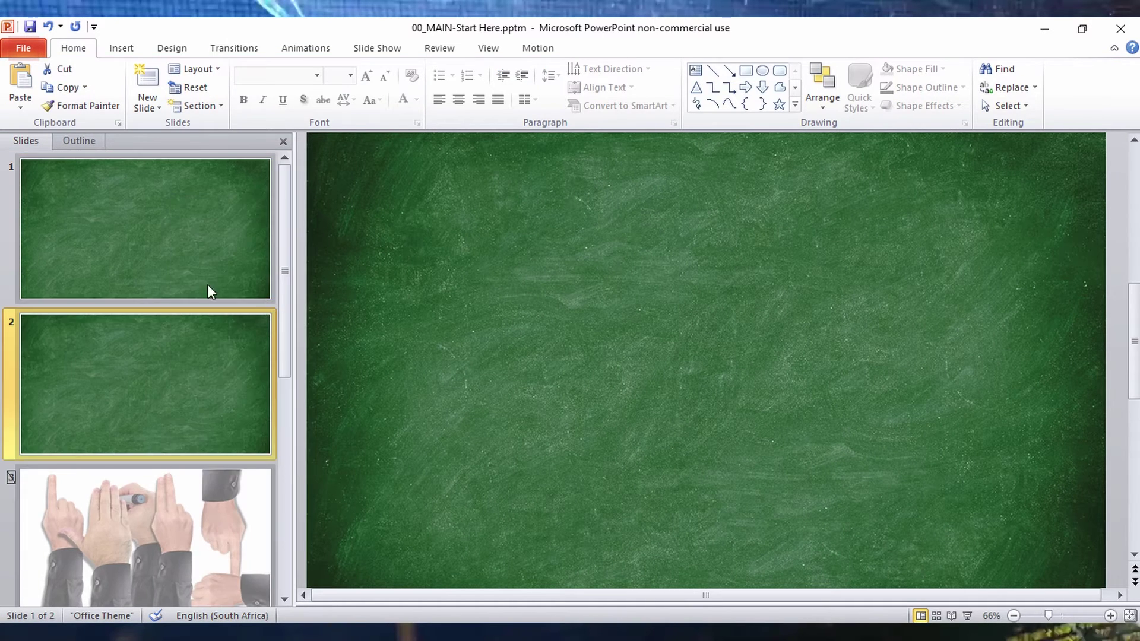
pyautogui.rightClick(172, 358)
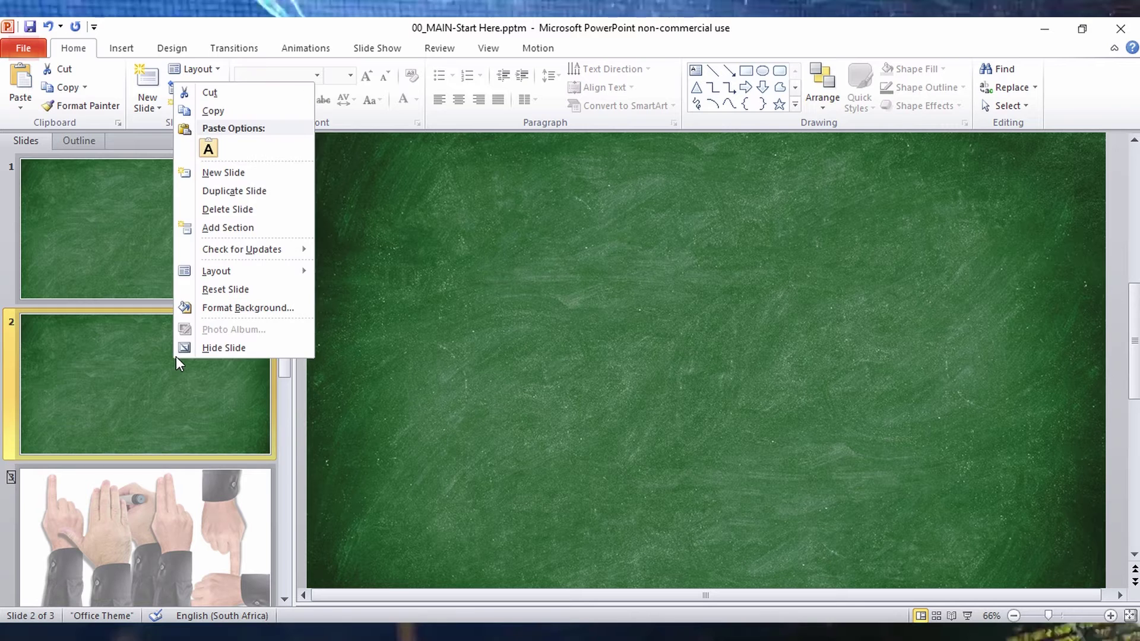
pyautogui.click(218, 188)
pyautogui.rightClick(158, 258)
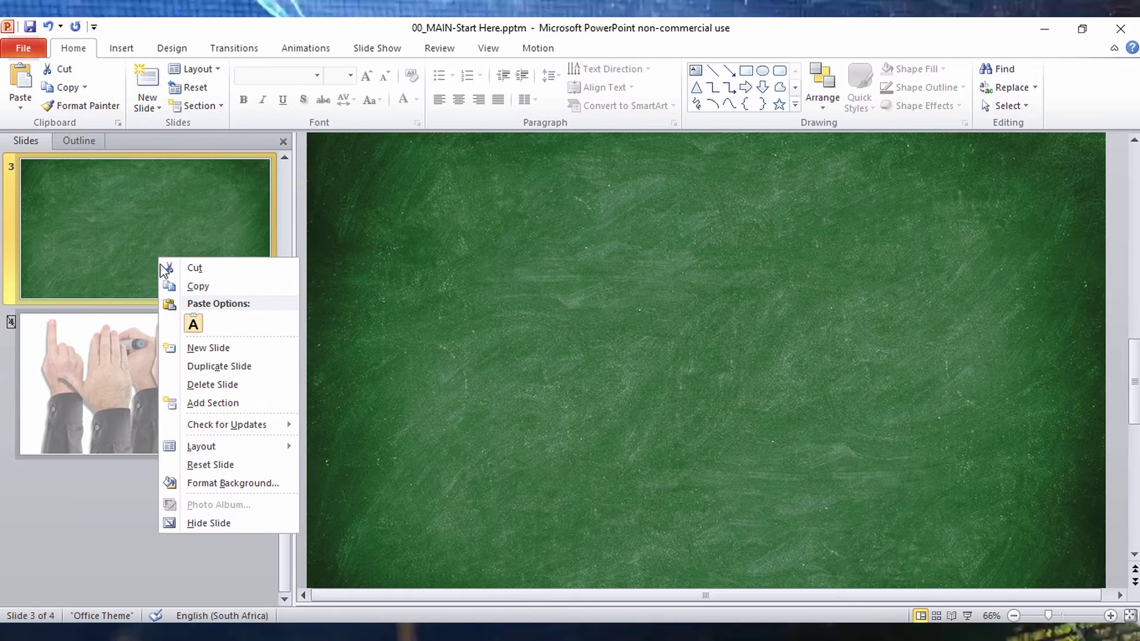
pyautogui.click(227, 367)
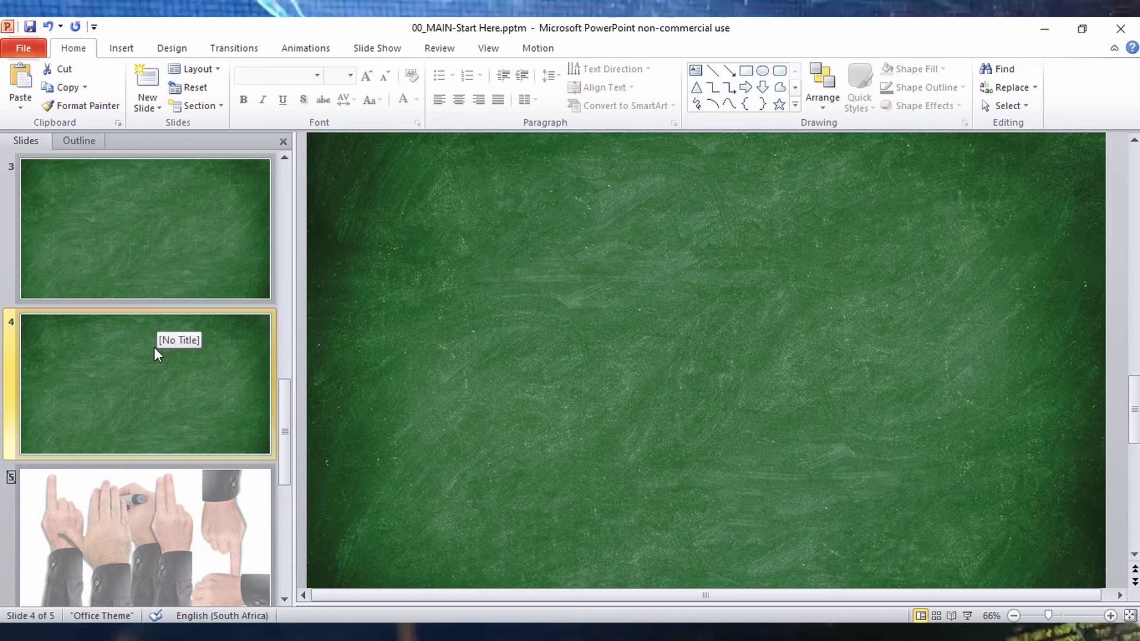
# Step: Delete the chalkboard picture from the fourth slide and undo the deletion
pyautogui.click(576, 266)
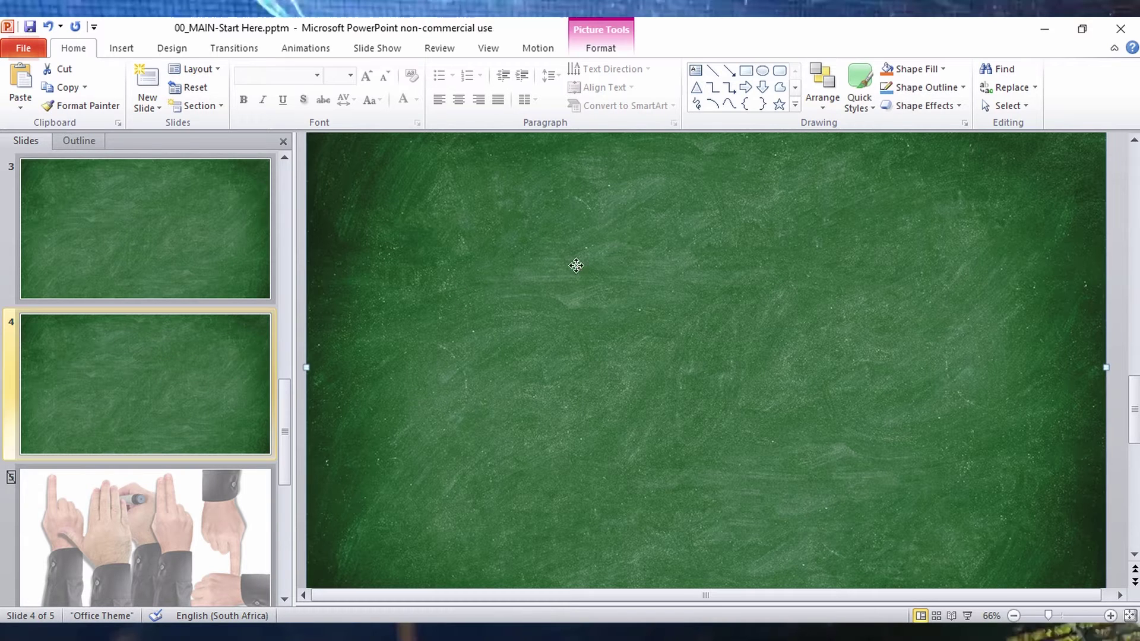
pyautogui.press('Delete')
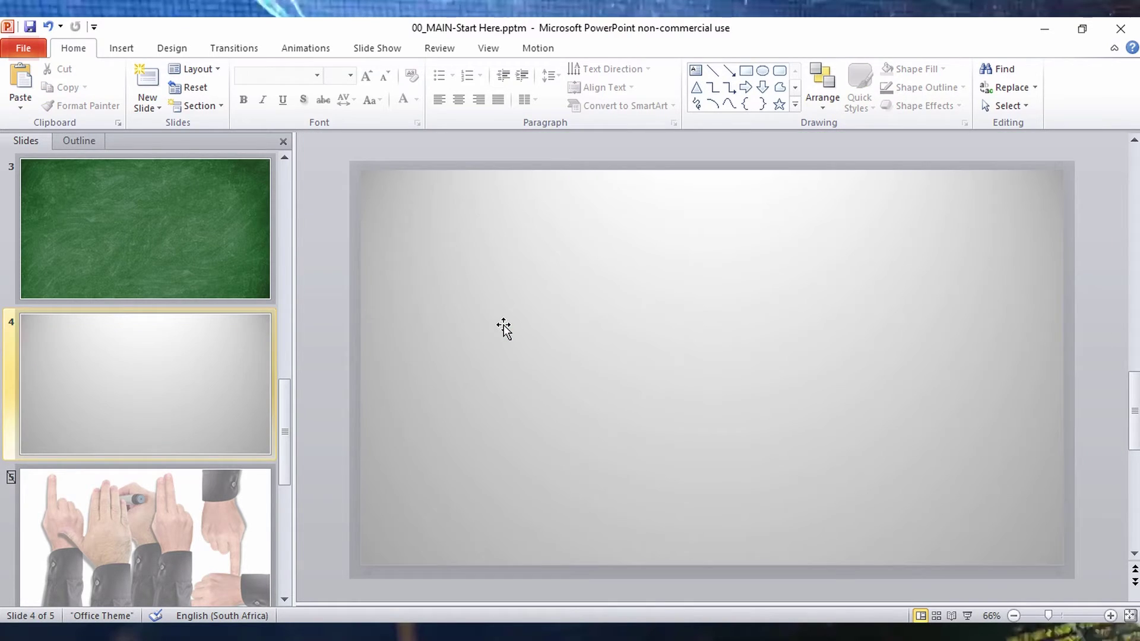
pyautogui.hotkey('ctrl', 'z')
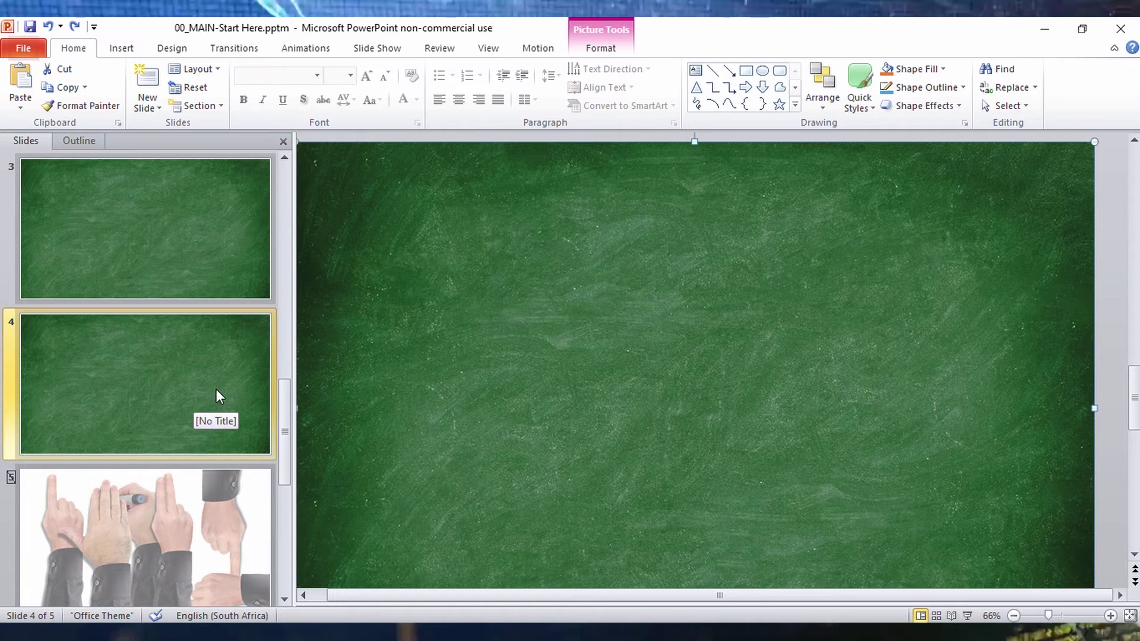
# Step: Go back to the first slide, open CHARACTERS.pptm from the project folder and enable editing in it
pyautogui.scroll(5, 227, 341)
pyautogui.click(144, 271)
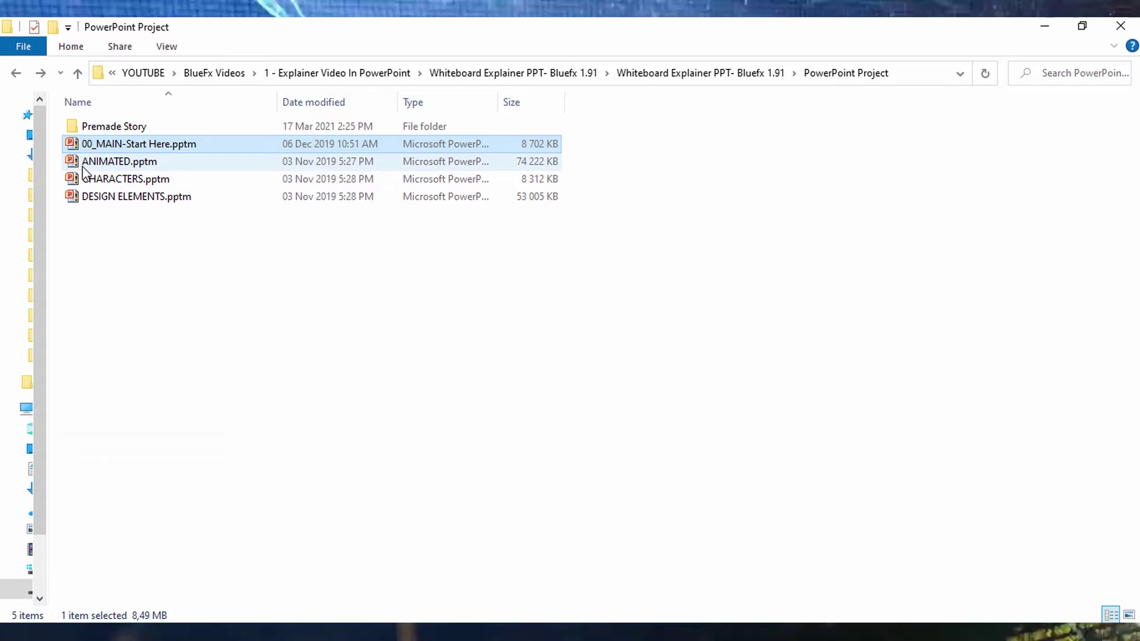
pyautogui.doubleClick(105, 184)
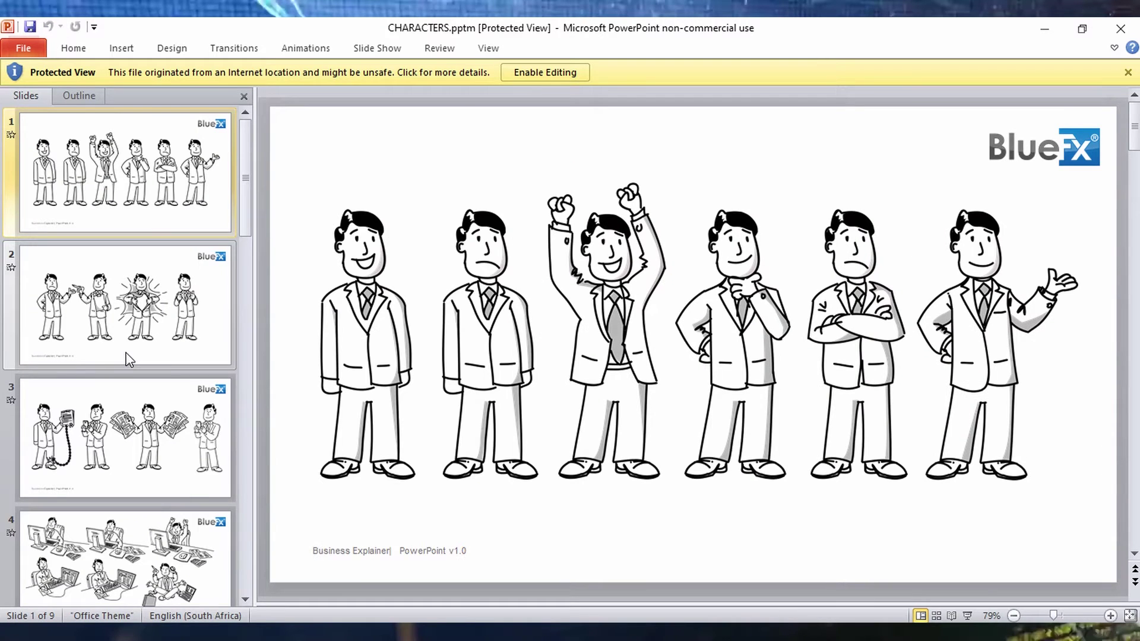
pyautogui.click(537, 72)
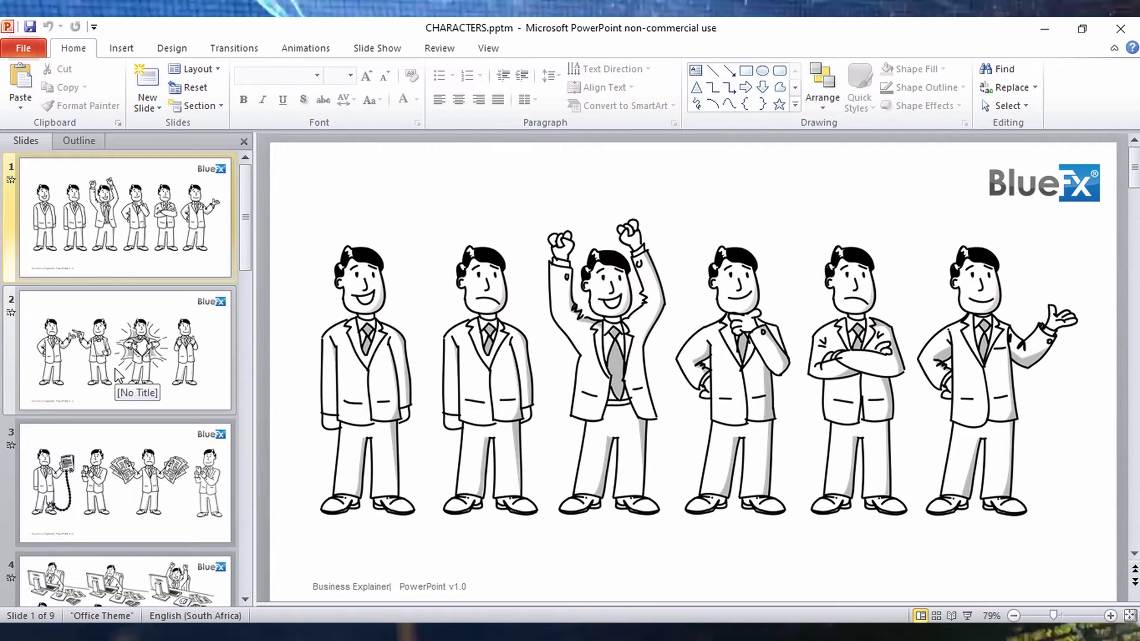
# Step: Browse the character illustrations on slides 2 to 5 and return to slide 3 with the contract-and-chain businessman
pyautogui.click(115, 383)
pyautogui.scroll(-2, 118, 375)
pyautogui.click(118, 375)
pyautogui.click(113, 475)
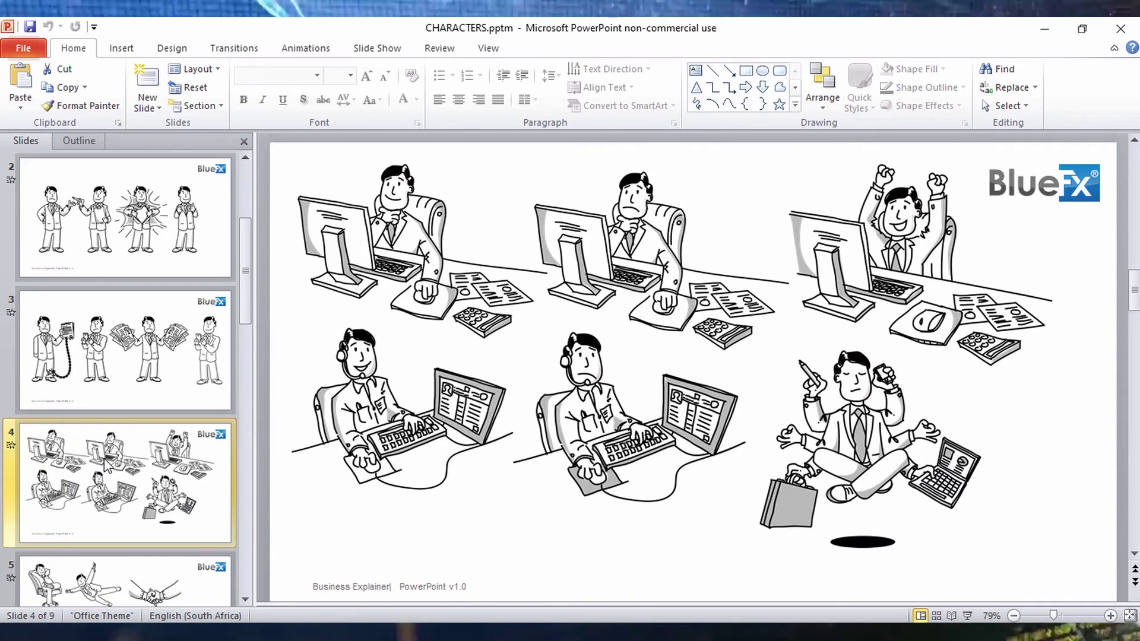
pyautogui.scroll(-2, 110, 463)
pyautogui.click(107, 460)
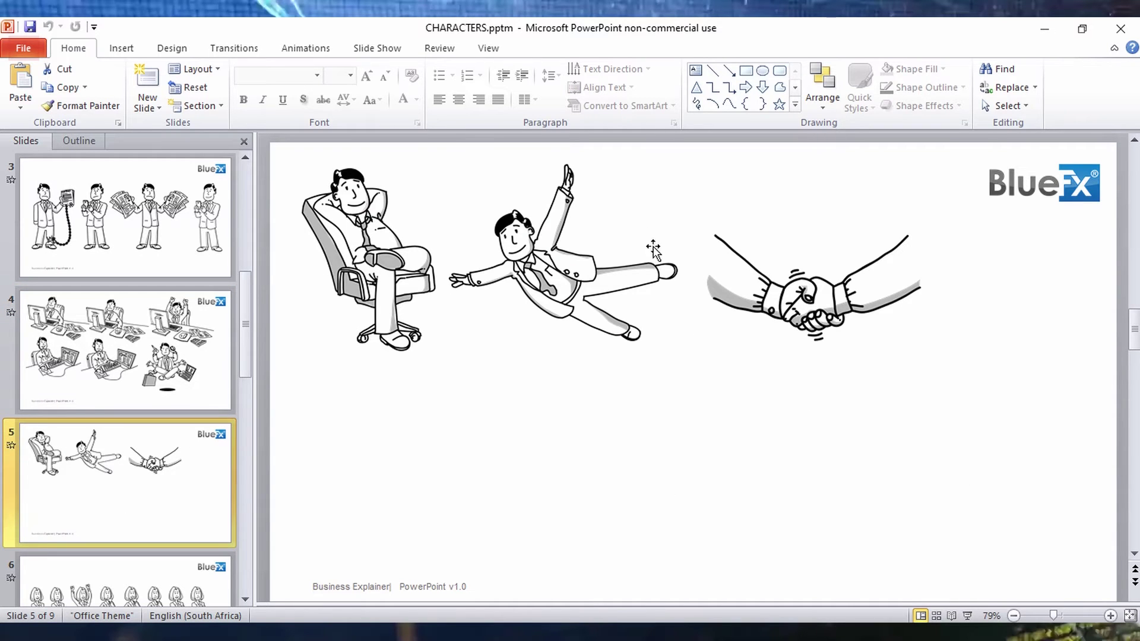
pyautogui.click(113, 257)
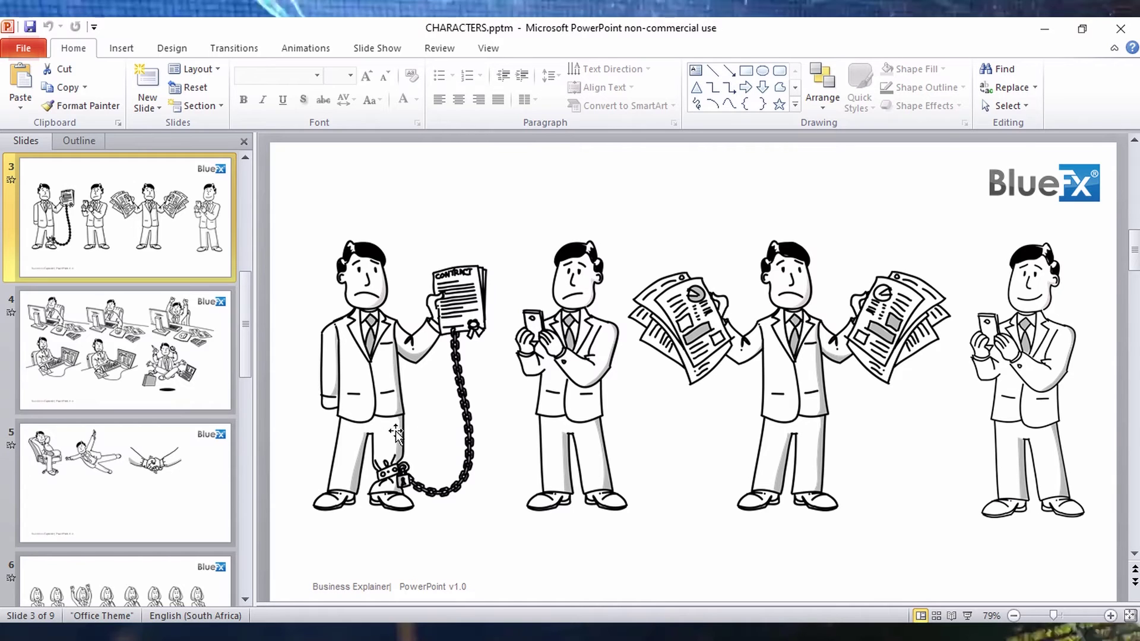
# Step: Browse the businessman and businesswoman illustrations across the character slides and return to slide 1 with the standing businessman poses
pyautogui.scroll(3, 113, 332)
pyautogui.click(102, 311)
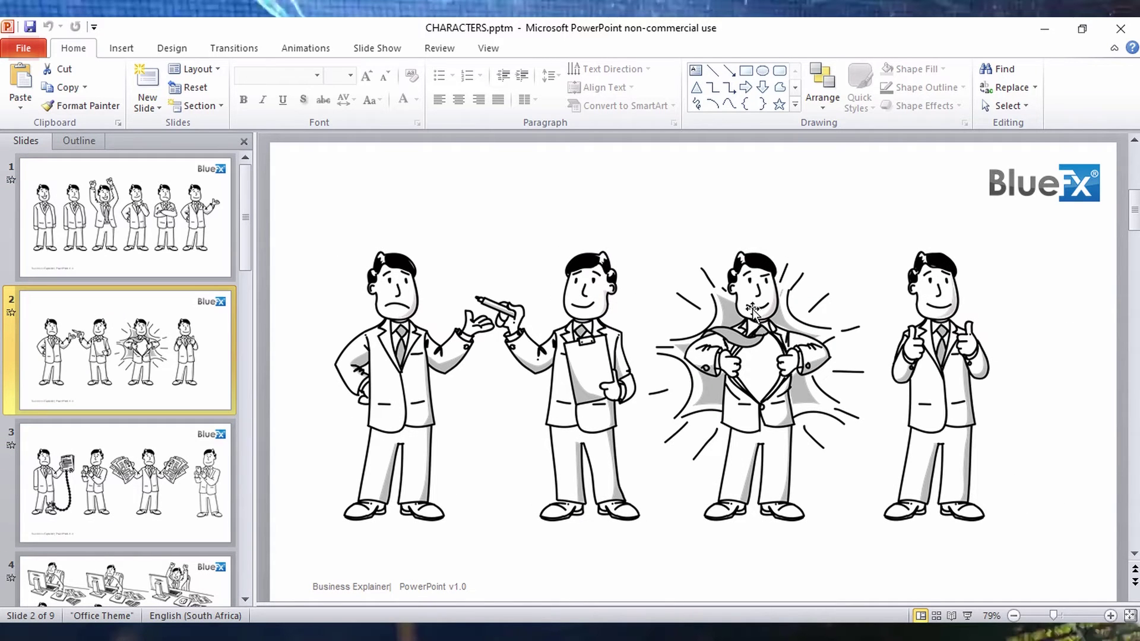
pyautogui.click(125, 216)
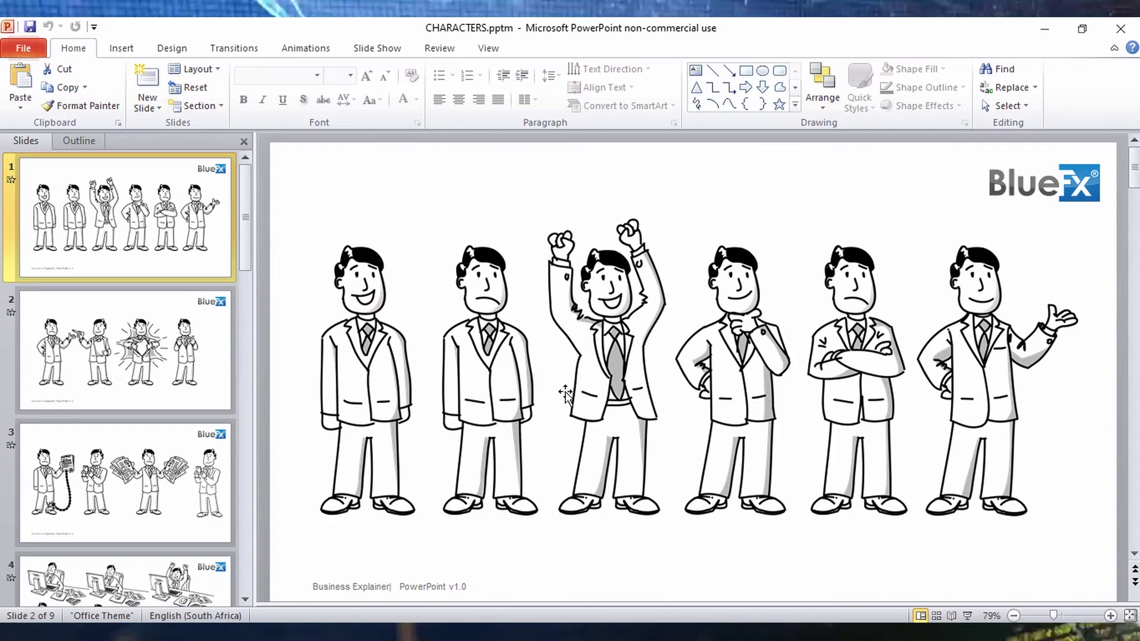
pyautogui.scroll(-3, 131, 342)
pyautogui.scroll(-3, 130, 342)
pyautogui.click(137, 244)
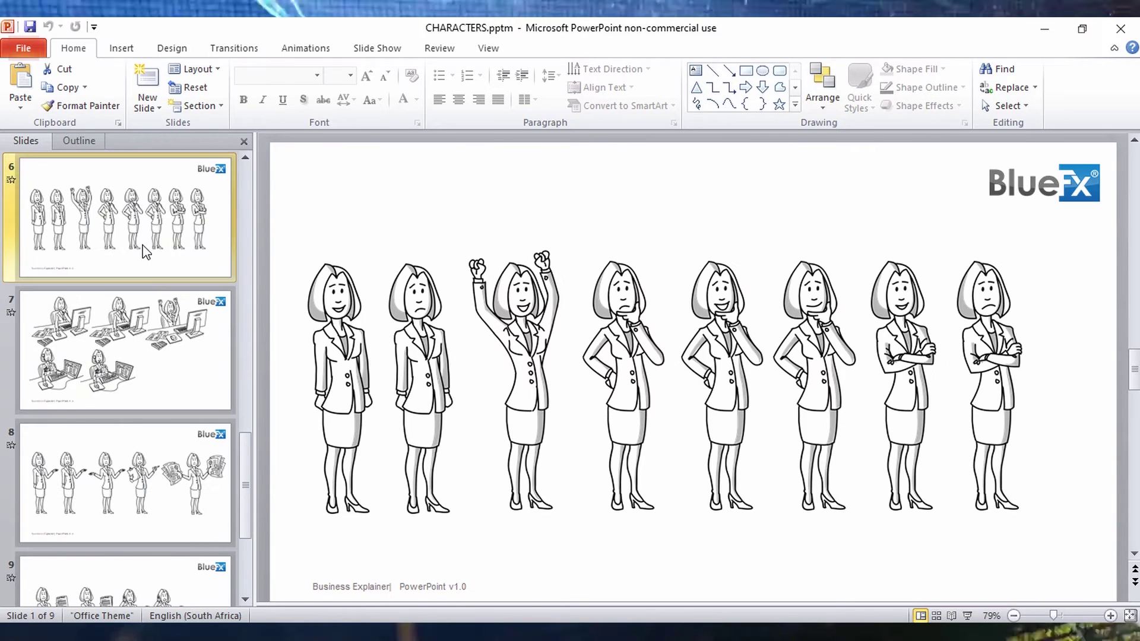
pyautogui.click(80, 362)
pyautogui.scroll(-1, 80, 363)
pyautogui.click(114, 465)
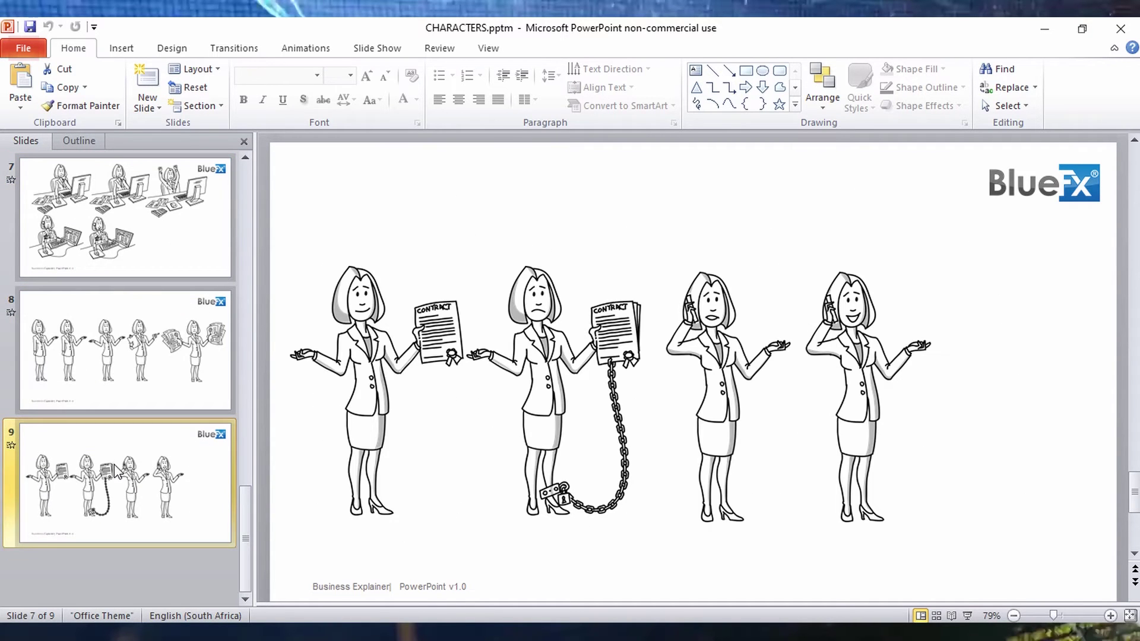
pyautogui.scroll(4, 119, 357)
pyautogui.click(193, 353)
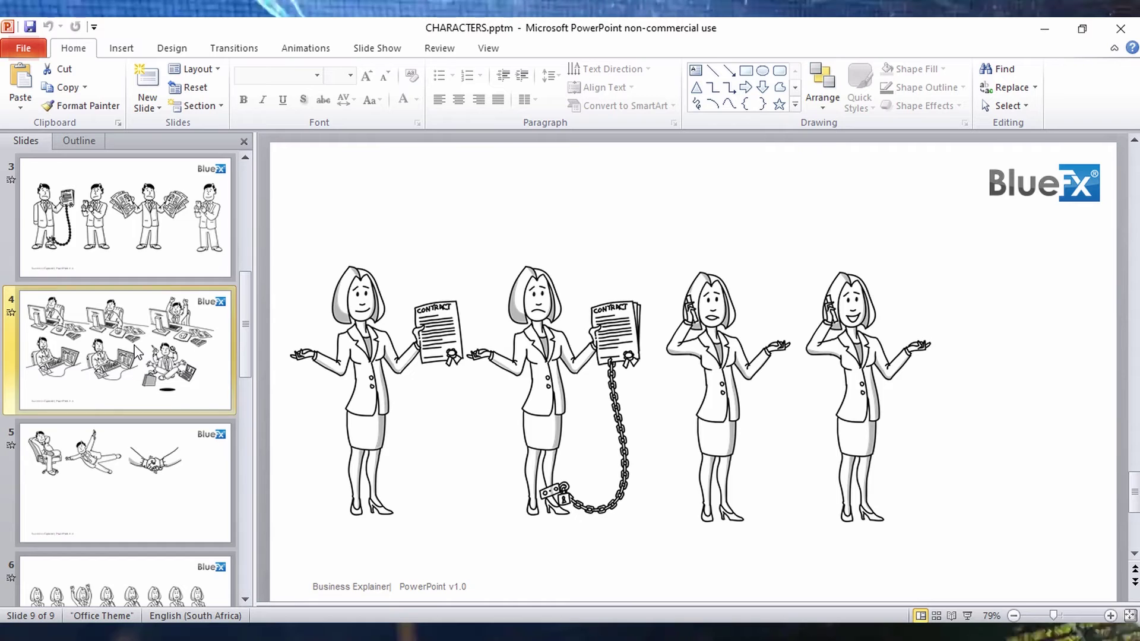
pyautogui.scroll(2, 137, 332)
pyautogui.click(98, 231)
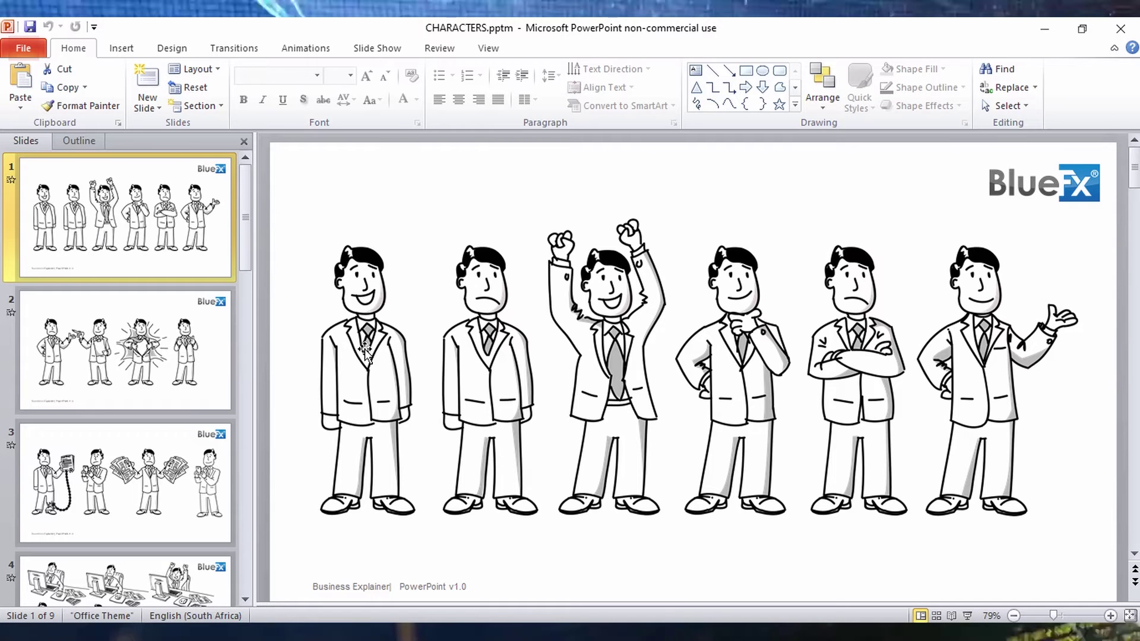
# Step: Copy the sad standing businessman from slide 1 and paste him with source formatting onto the first slide of 00_MAIN-Start Here.pptm
pyautogui.click(467, 298)
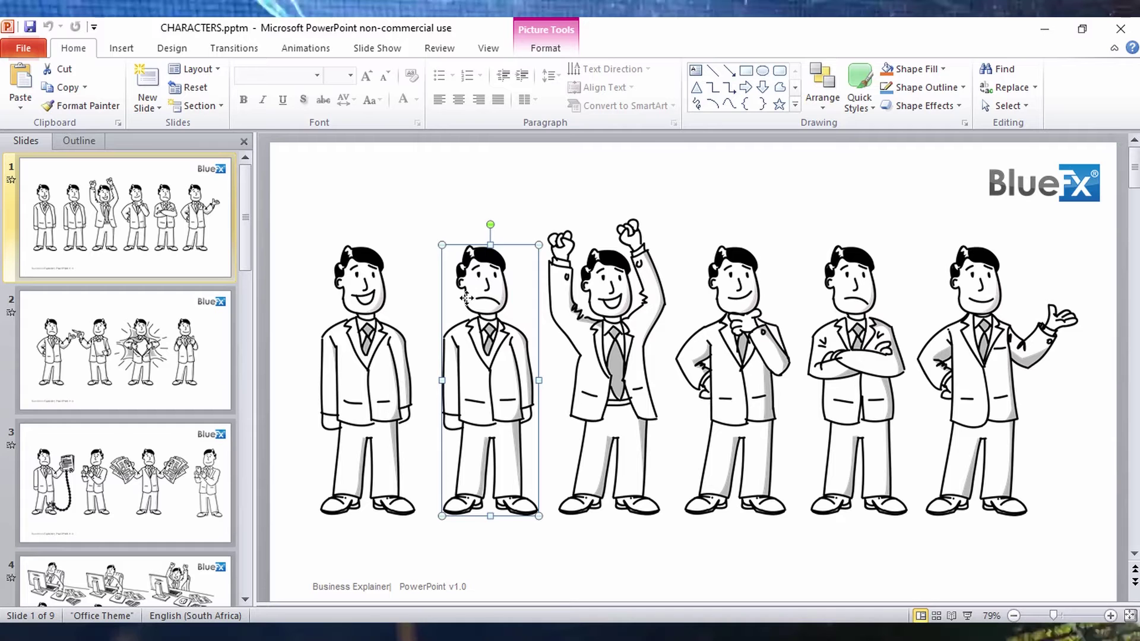
pyautogui.rightClick(466, 298)
pyautogui.click(510, 327)
pyautogui.moveTo(228, 633)
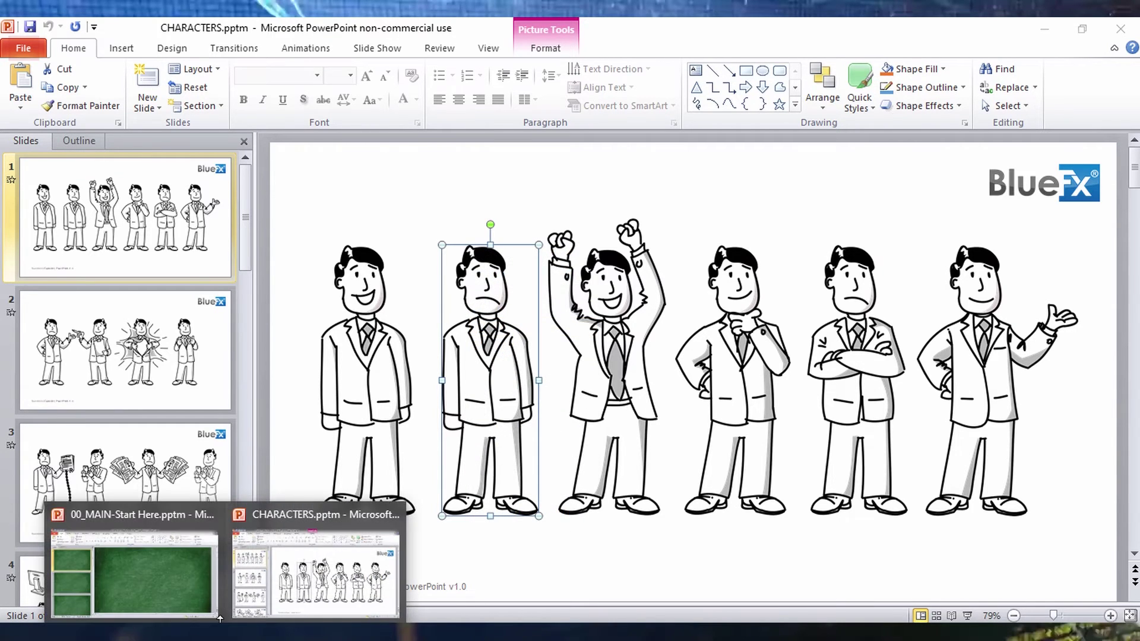
pyautogui.click(188, 562)
pyautogui.click(404, 325)
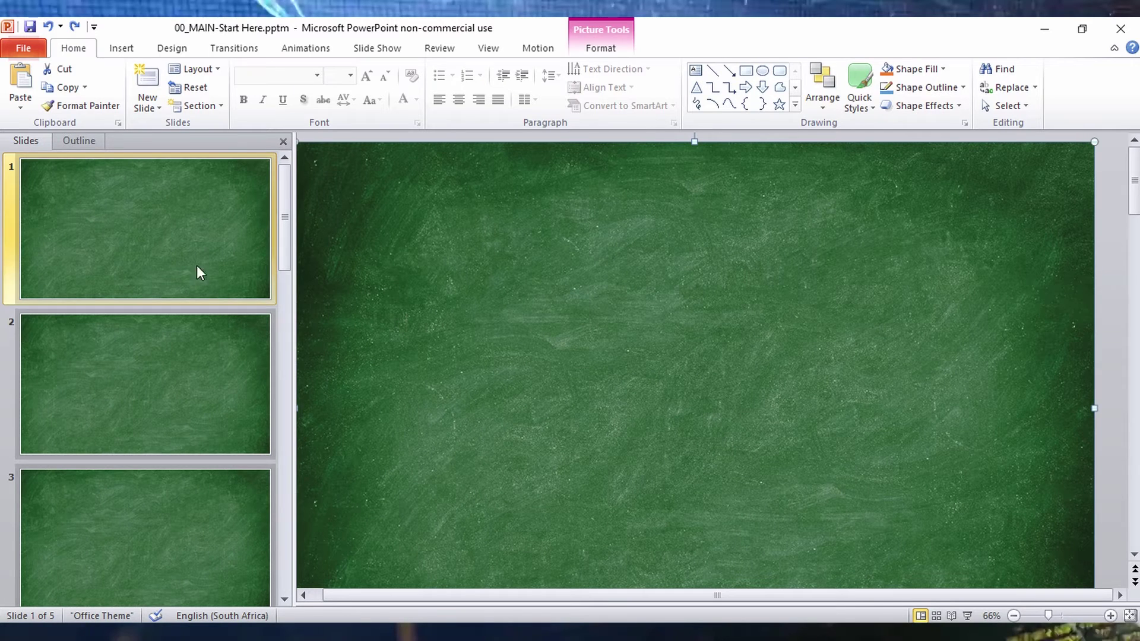
pyautogui.rightClick(473, 306)
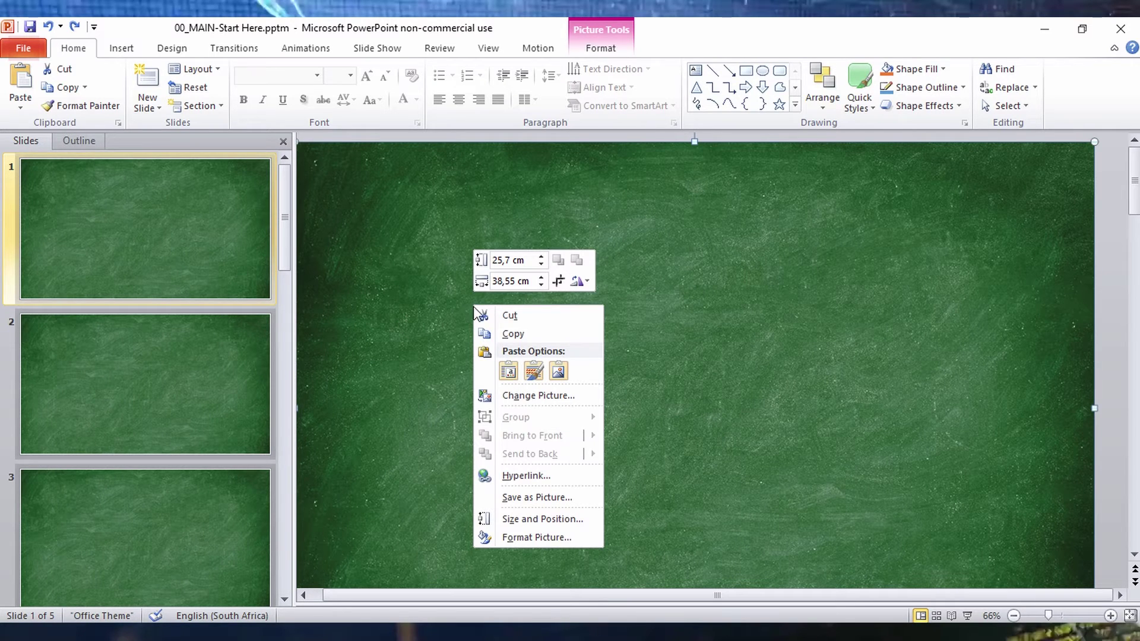
pyautogui.click(534, 372)
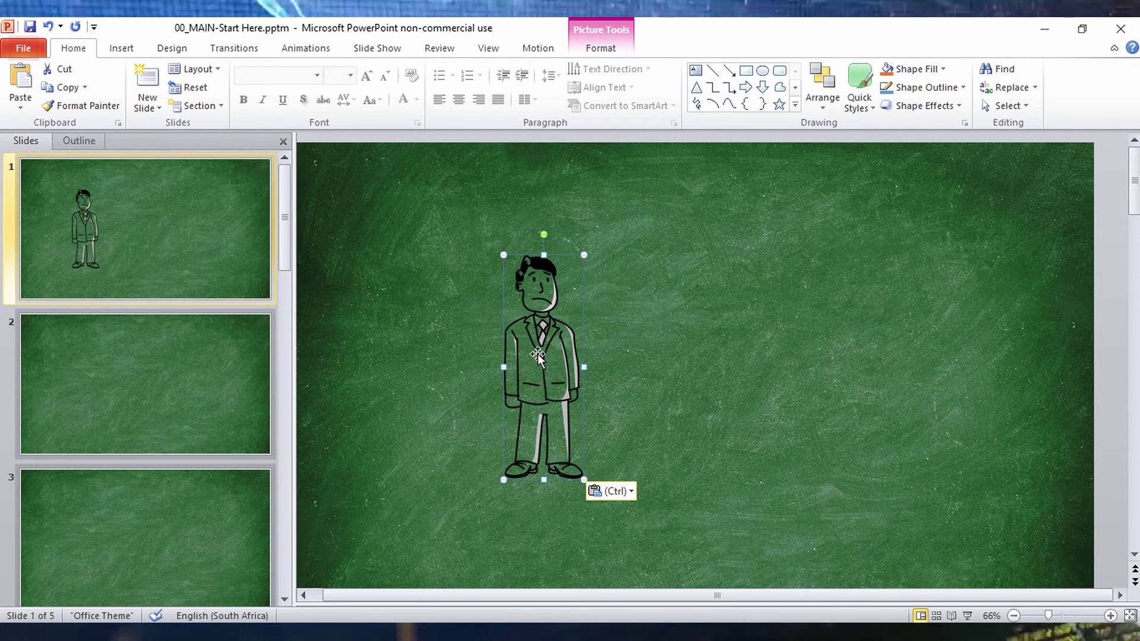
# Step: Enlarge the pasted businessman to nearly the full slide height and place him near the left edge of the chalkboard
pyautogui.moveTo(582, 476); pyautogui.dragTo(649, 579)
pyautogui.moveTo(583, 440); pyautogui.dragTo(427, 346)
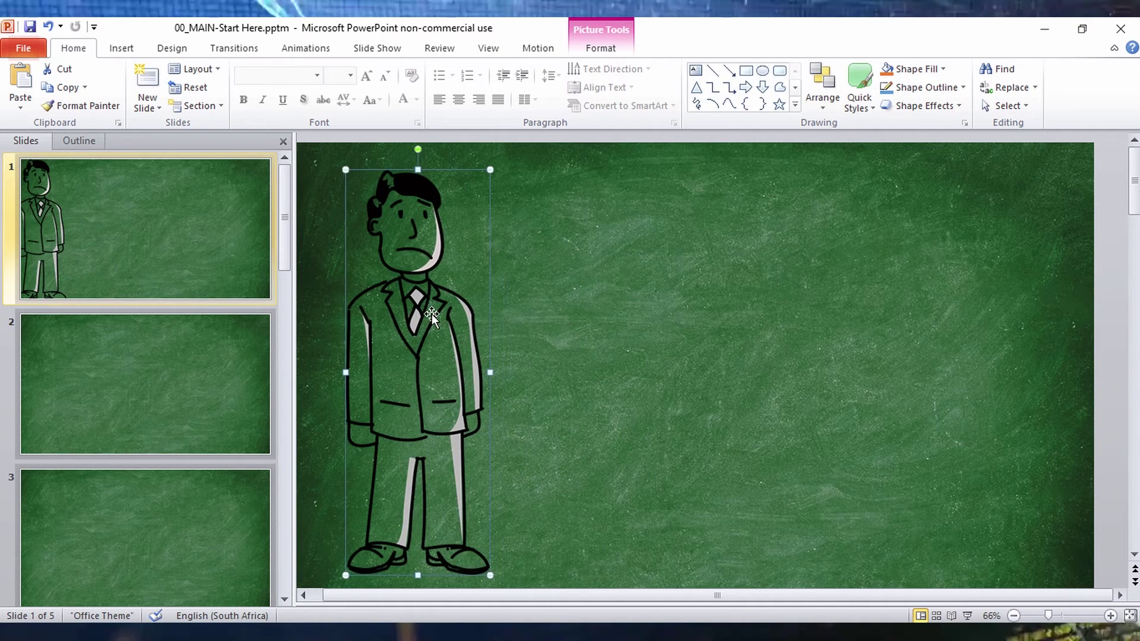
pyautogui.click(227, 314)
pyautogui.click(229, 259)
pyautogui.click(409, 254)
# Step: Apply the Drag Right motion to the businessman and move the arm off the slide so its finger points at his chest
pyautogui.click(540, 56)
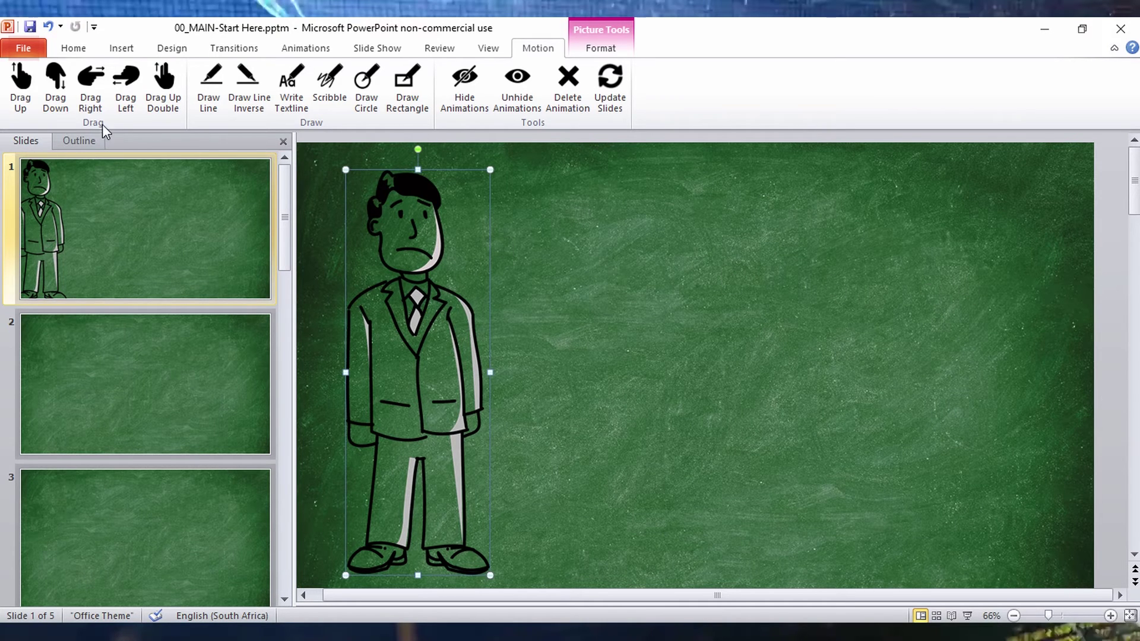
pyautogui.click(91, 83)
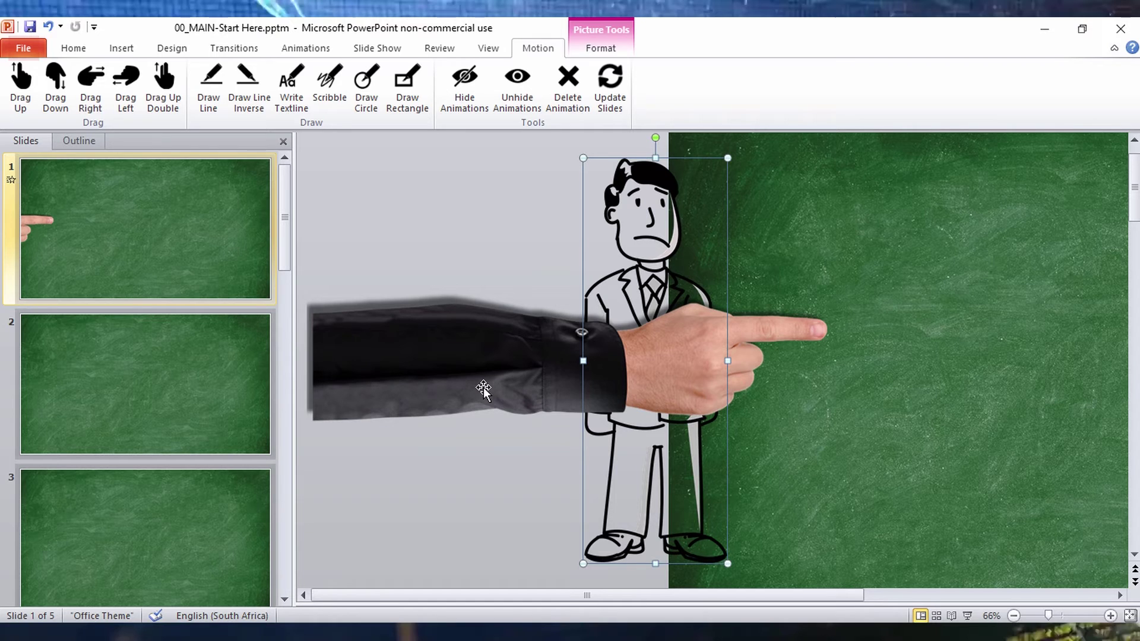
pyautogui.click(811, 343)
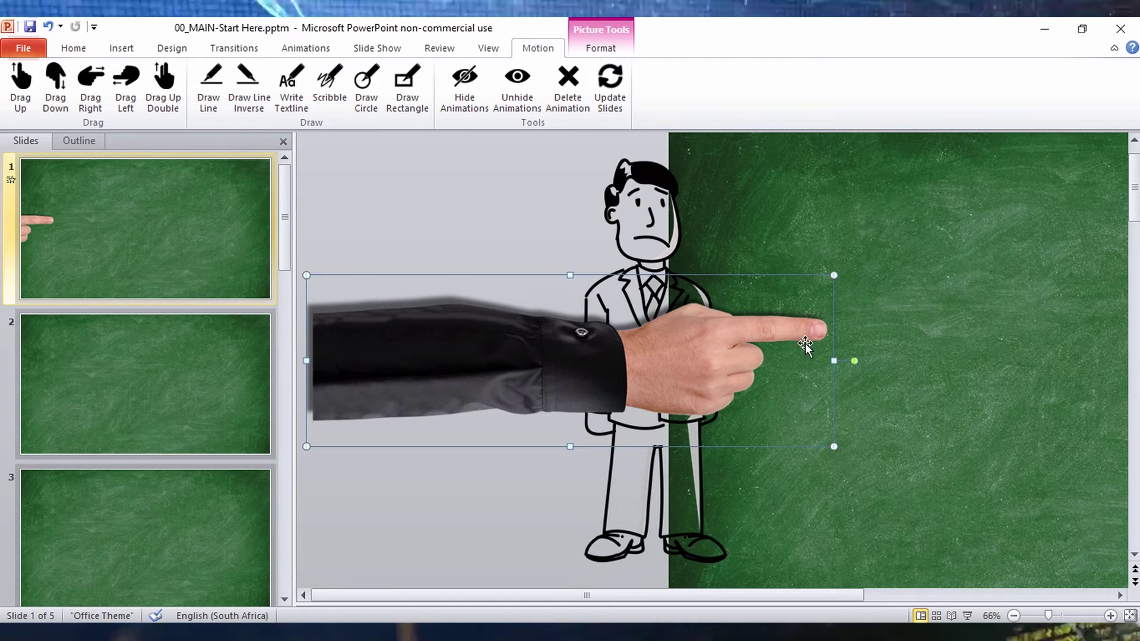
pyautogui.moveTo(794, 342); pyautogui.dragTo(615, 359)
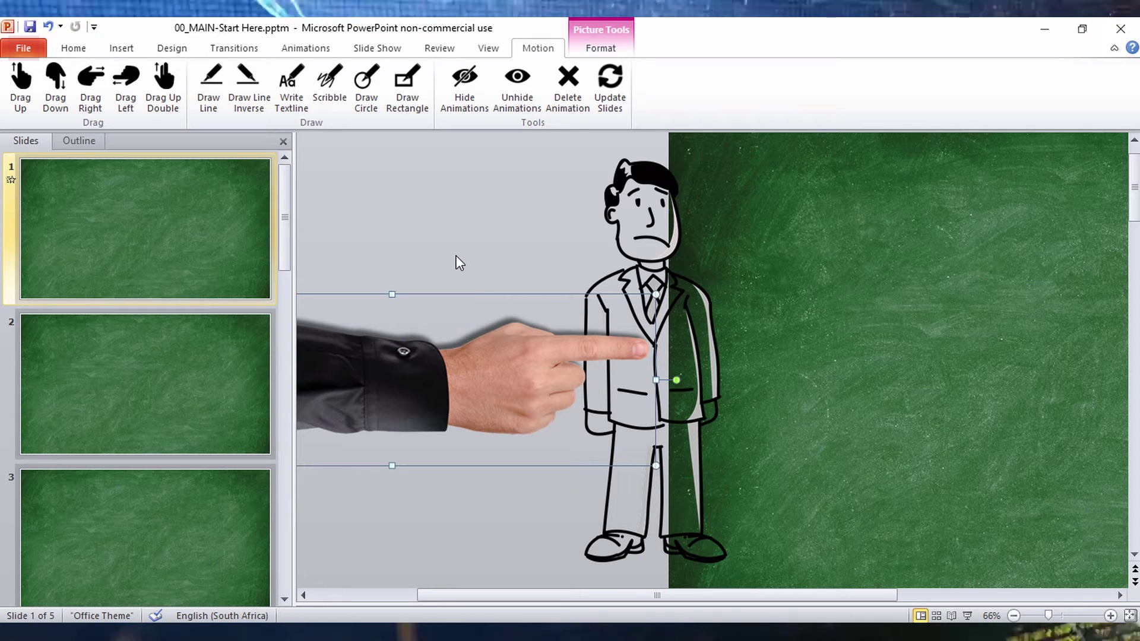
pyautogui.click(142, 228)
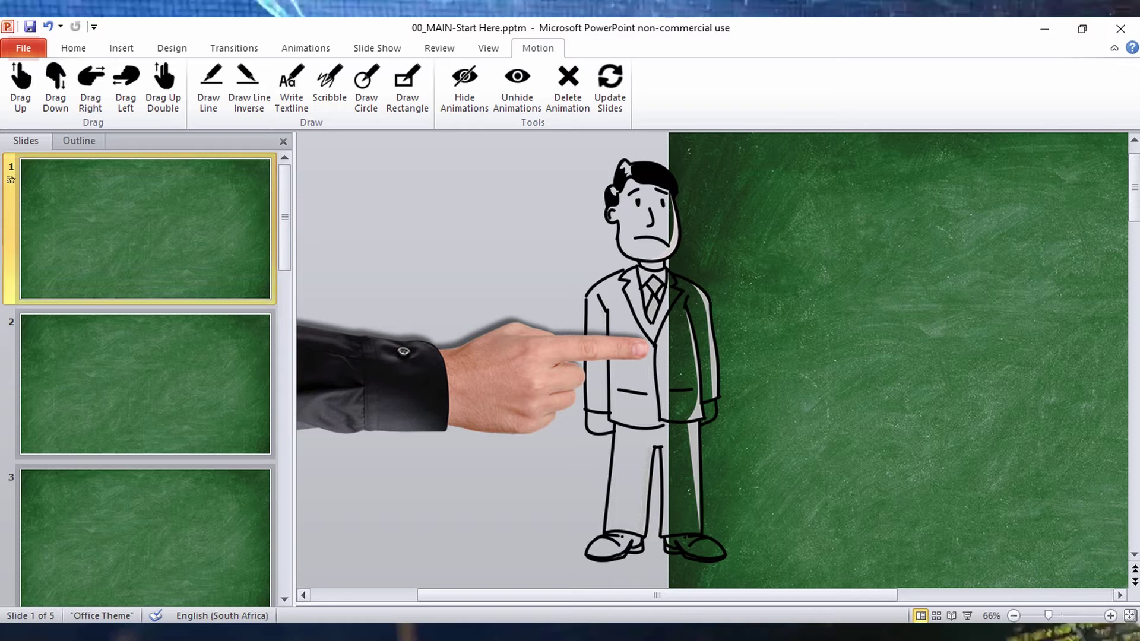
# Step: Preview the slide's animation and shift the businessman and the pointing arm slightly to the right
pyautogui.click(305, 48)
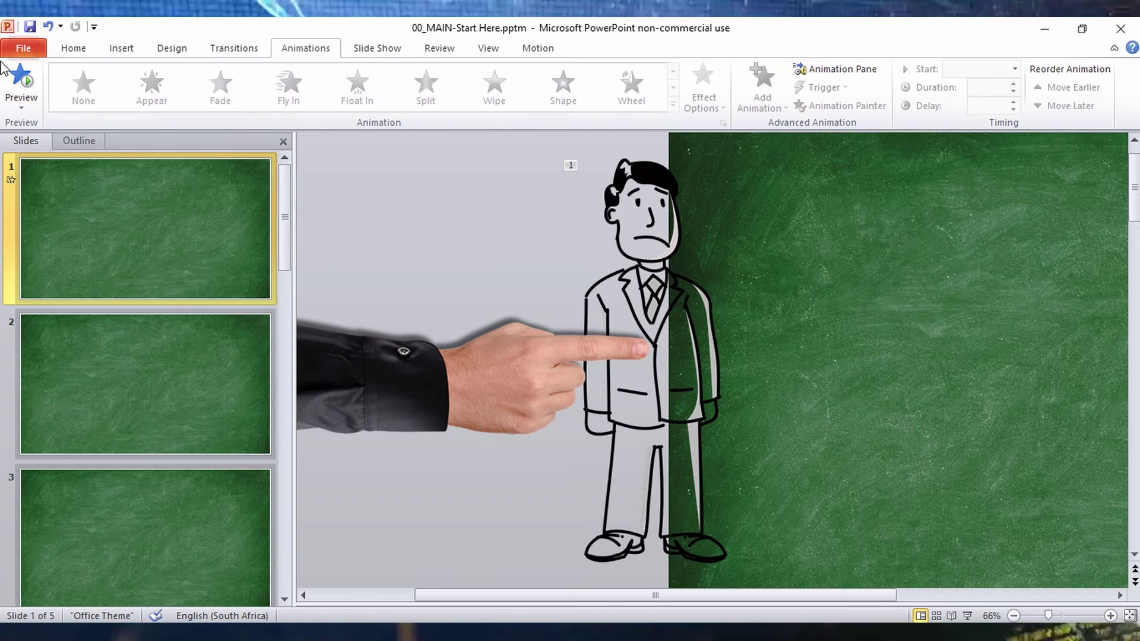
pyautogui.click(13, 75)
pyautogui.click(630, 300)
pyautogui.click(629, 292)
pyautogui.moveTo(628, 260)
pyautogui.mouseDown()
pyautogui.moveTo(683, 256)
pyautogui.moveTo(640, 256)
pyautogui.moveTo(650, 255)
pyautogui.mouseUp()
pyautogui.moveTo(503, 356); pyautogui.dragTo(516, 356)
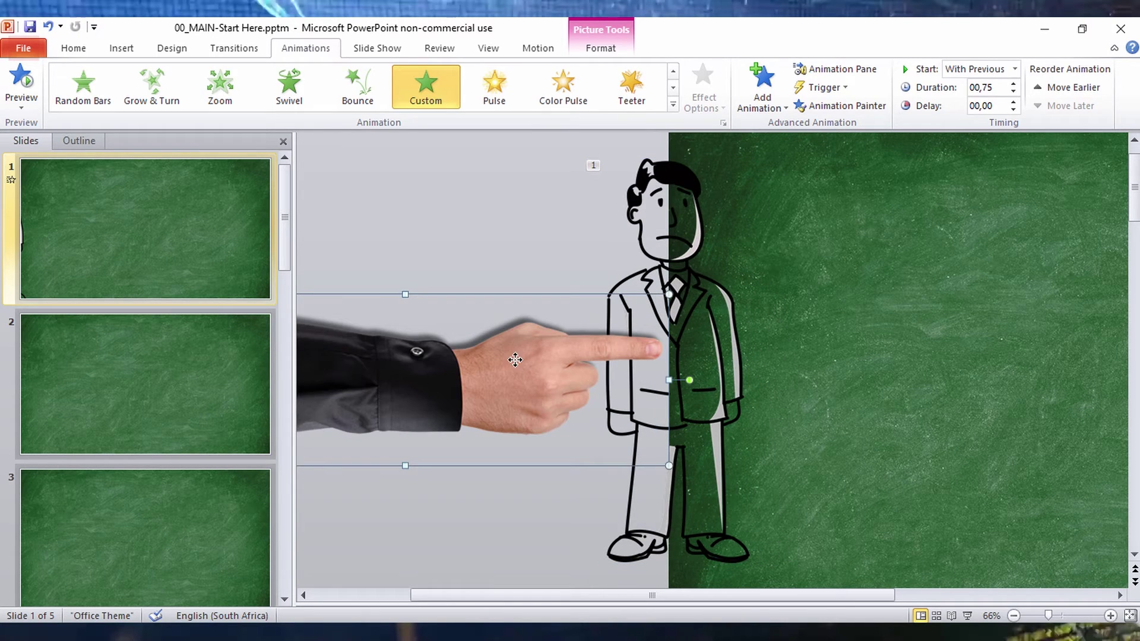
pyautogui.click(222, 188)
pyautogui.click(73, 48)
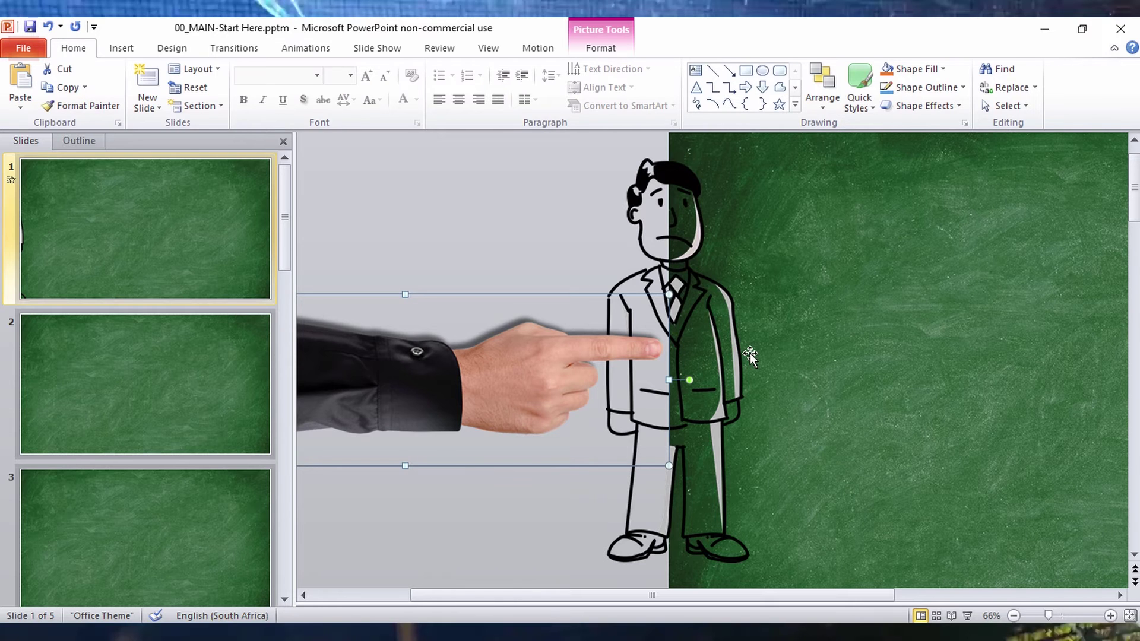
# Step: Insert a wide text box on the upper right half of the first chalkboard slide and enter "NEED"
pyautogui.scroll(-2, 750, 351)
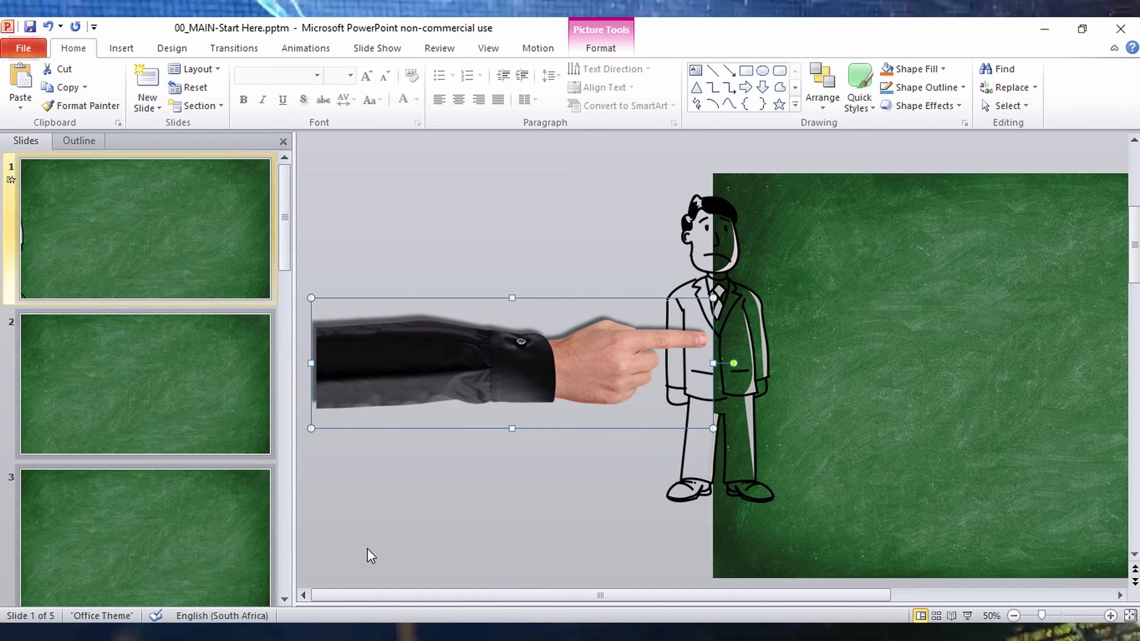
pyautogui.moveTo(539, 596); pyautogui.dragTo(761, 596)
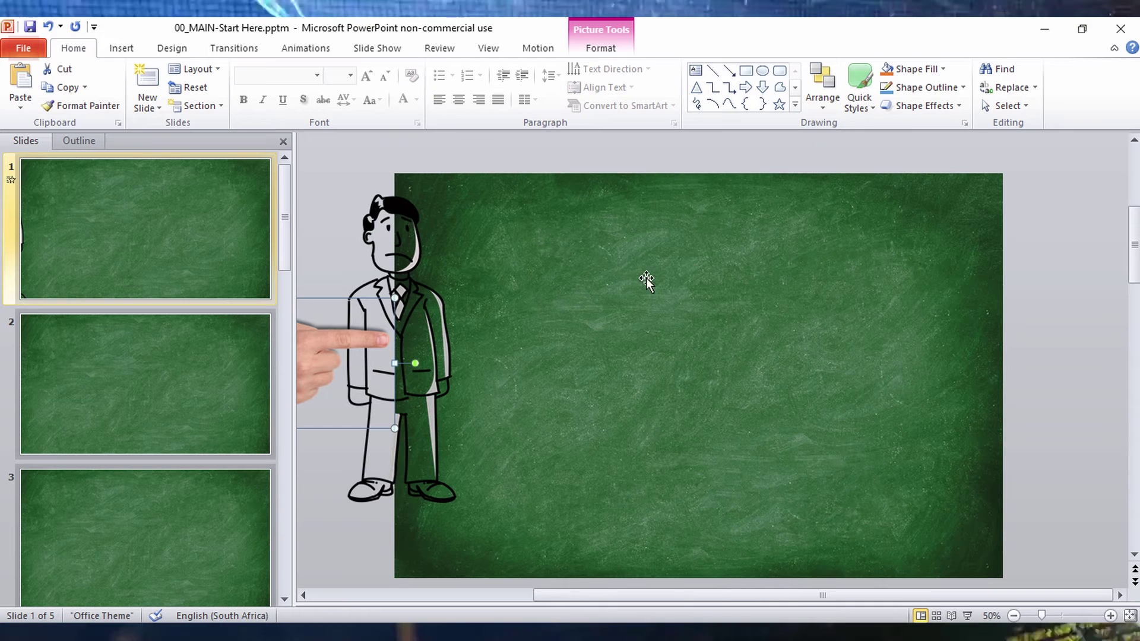
pyautogui.click(121, 48)
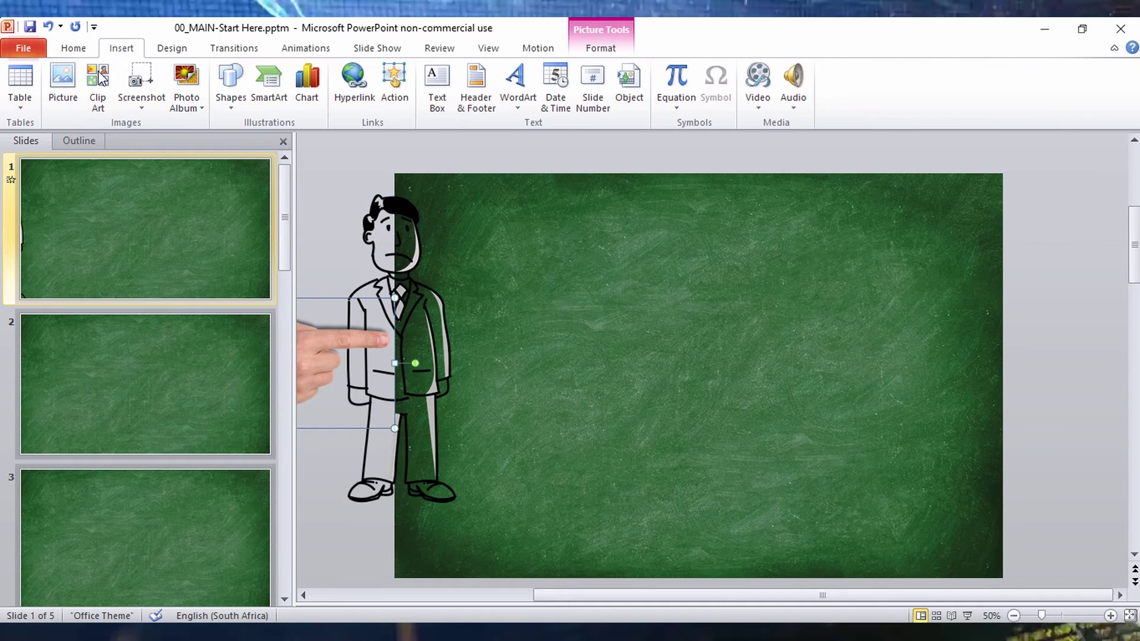
pyautogui.click(433, 93)
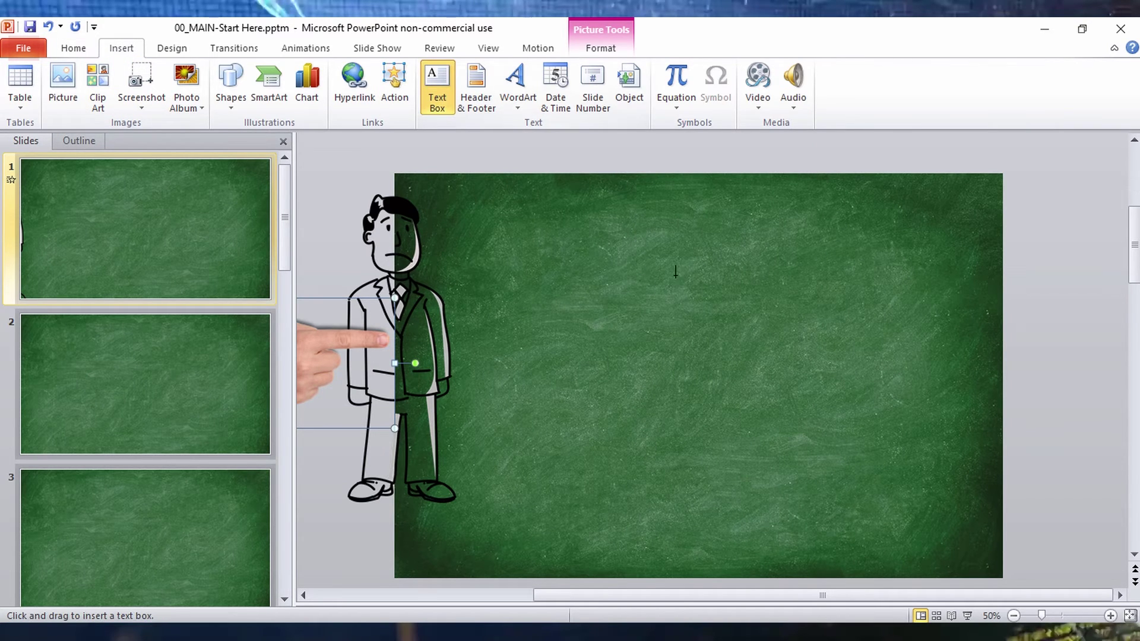
pyautogui.moveTo(625, 249)
pyautogui.mouseDown()
pyautogui.moveTo(837, 433)
pyautogui.moveTo(954, 469)
pyautogui.mouseUp()
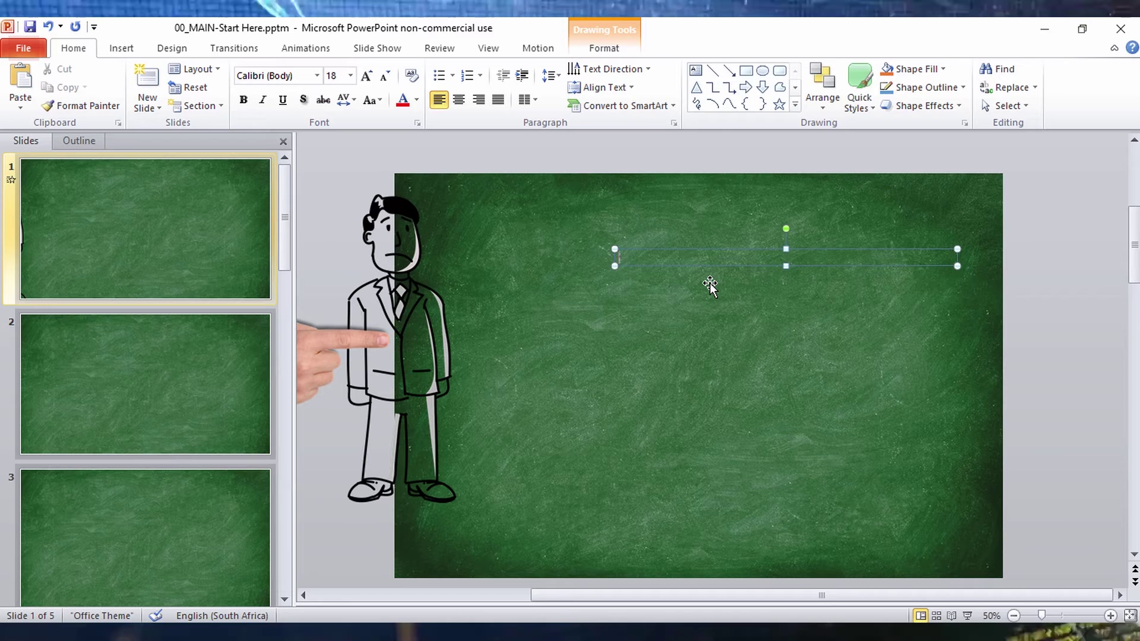
pyautogui.write('NEED')
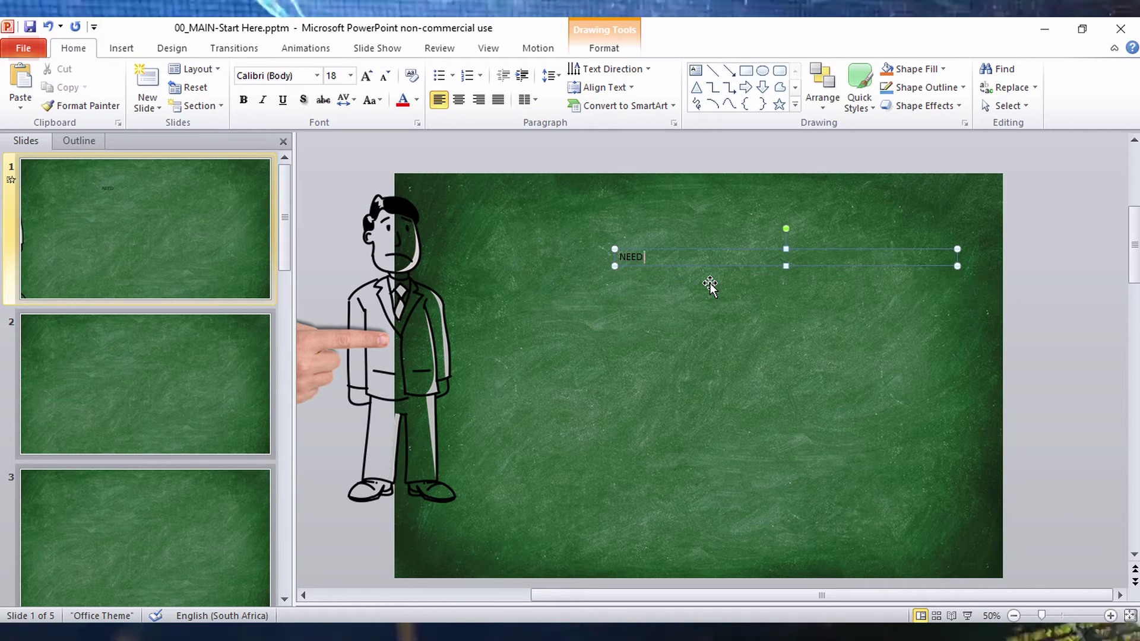
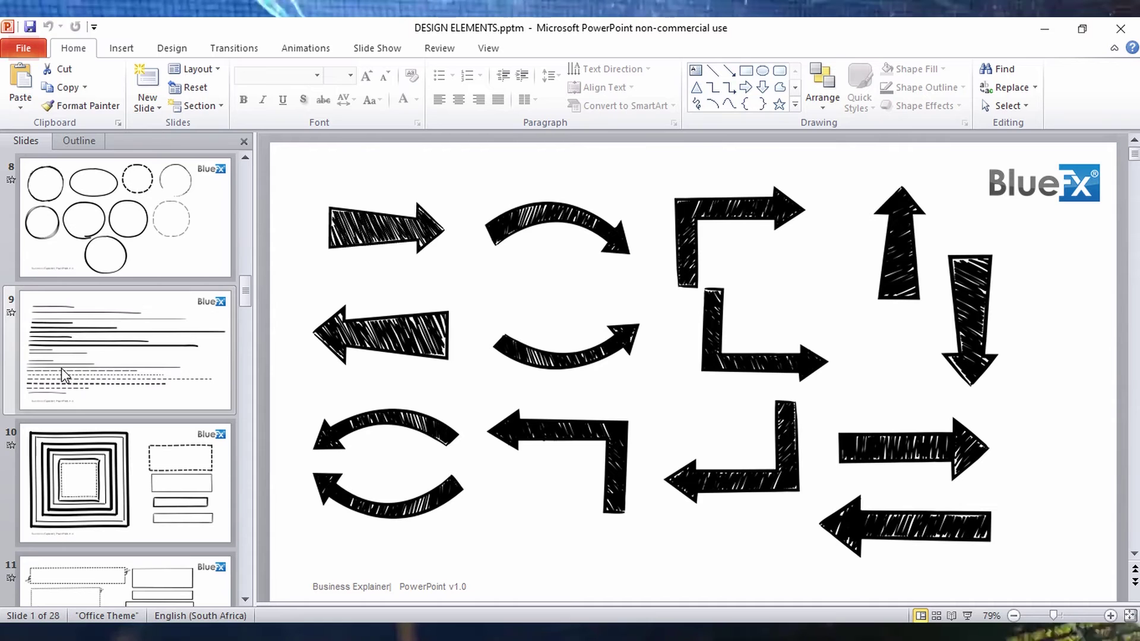
# Step: Copy the longest thick line from slide 9 of DESIGN ELEMENTS.pptm and paste it onto slide 2 of 00_MAIN-Start Here.pptm
pyautogui.scroll(-2, 61, 369)
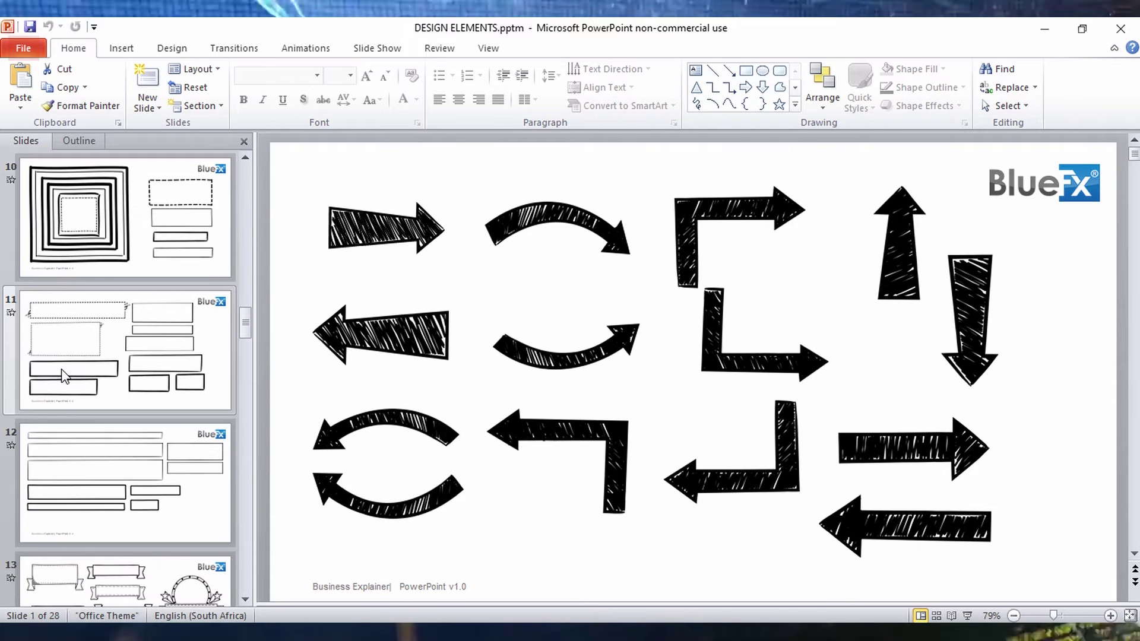
pyautogui.scroll(-3, 95, 368)
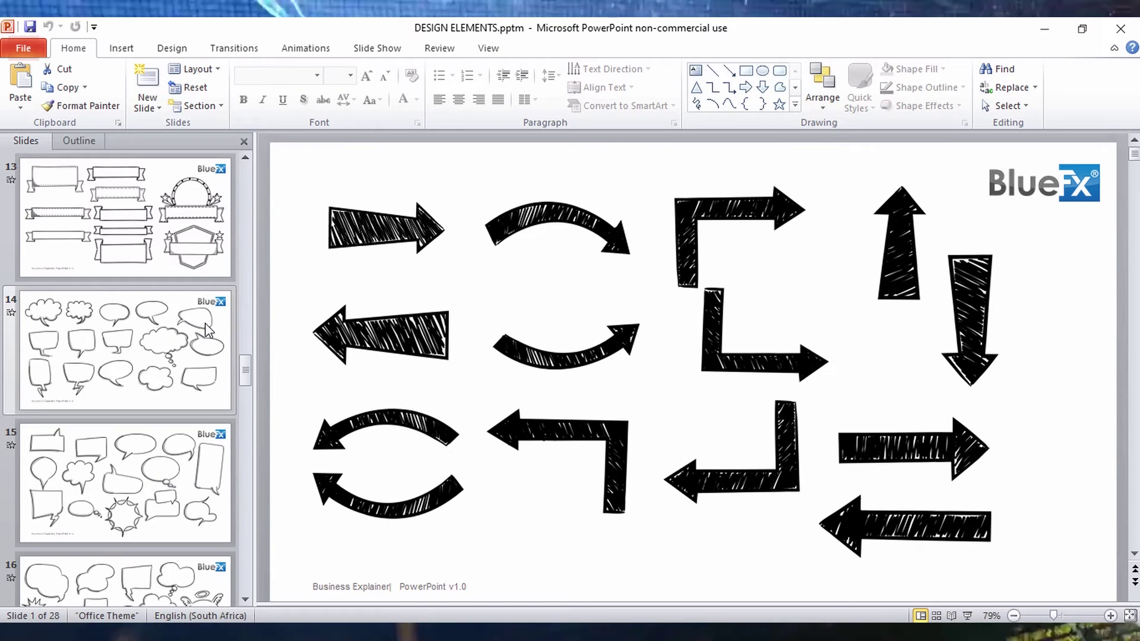
pyautogui.scroll(-3, 180, 362)
pyautogui.scroll(3, 180, 361)
pyautogui.scroll(3, 180, 361)
pyautogui.scroll(2, 165, 377)
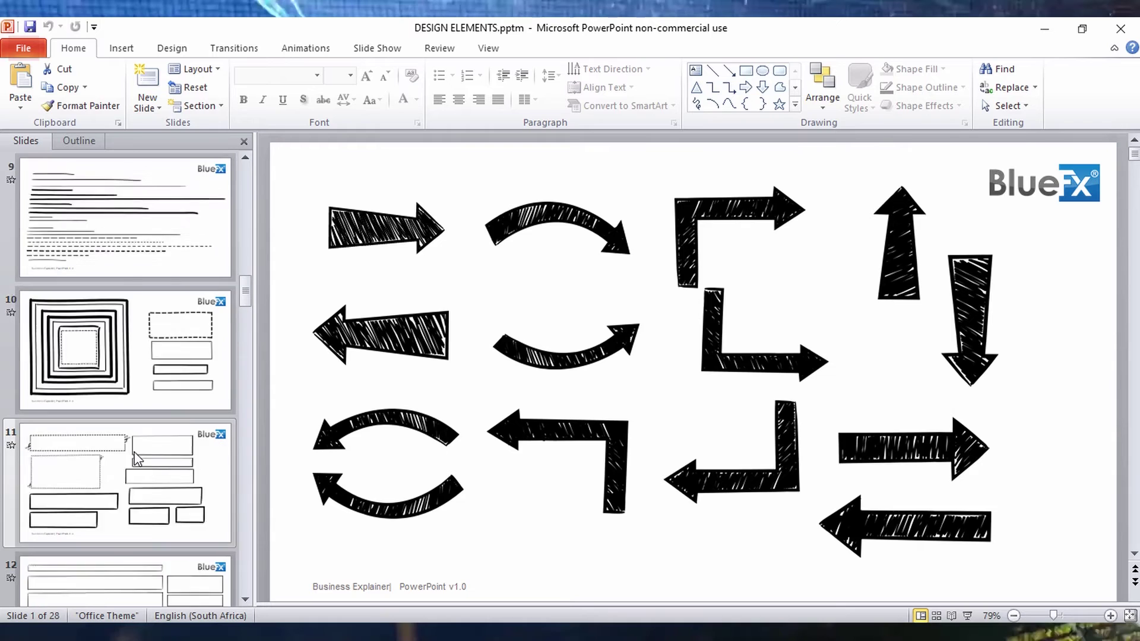
pyautogui.click(112, 381)
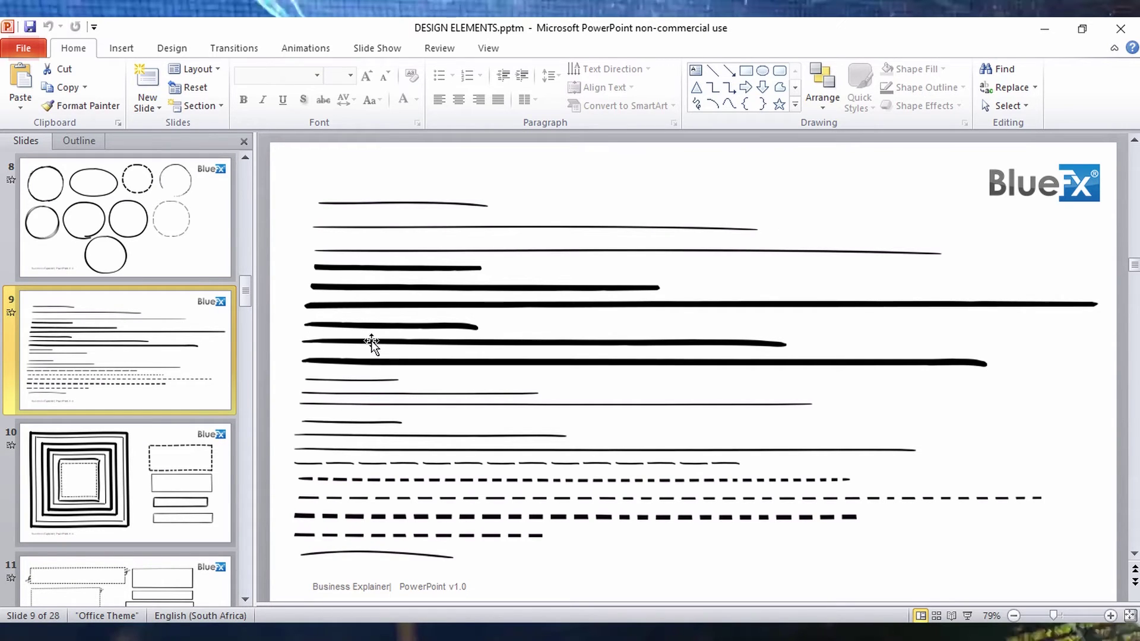
pyautogui.click(362, 306)
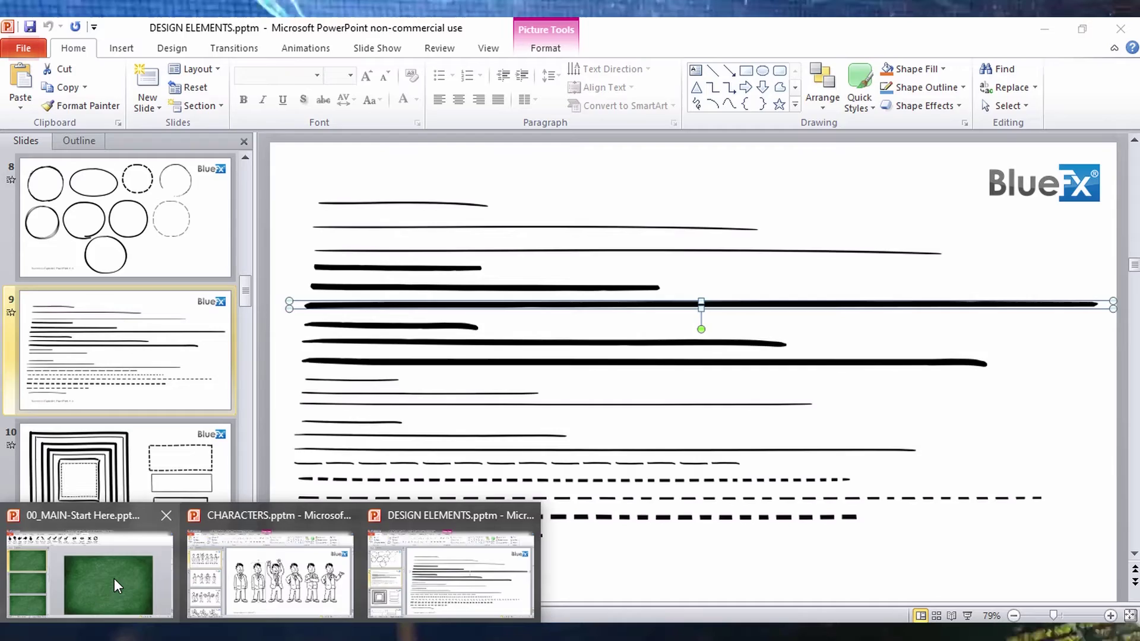
pyautogui.click(114, 579)
pyautogui.click(619, 297)
pyautogui.hotkey('ctrl', 'v')
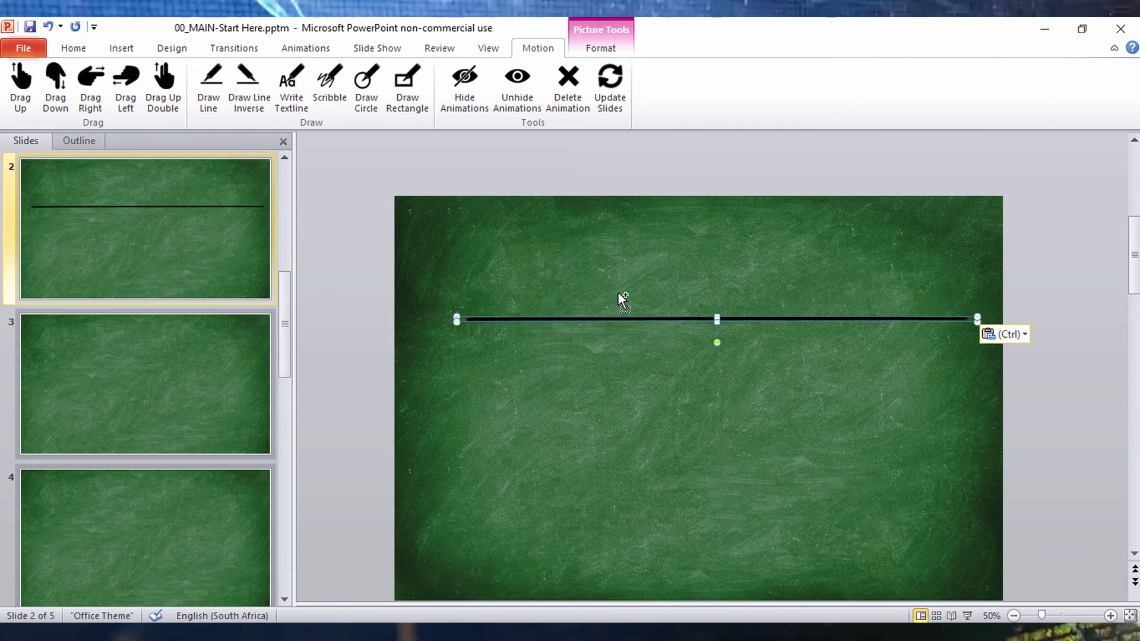
# Step: Move the pasted line to the lower part of the chalkboard on slide 2 and make it slightly thicker
pyautogui.moveTo(637, 336); pyautogui.dragTo(623, 523)
pyautogui.moveTo(960, 517); pyautogui.dragTo(1000, 493)
pyautogui.hotkey('ctrl', 'z')
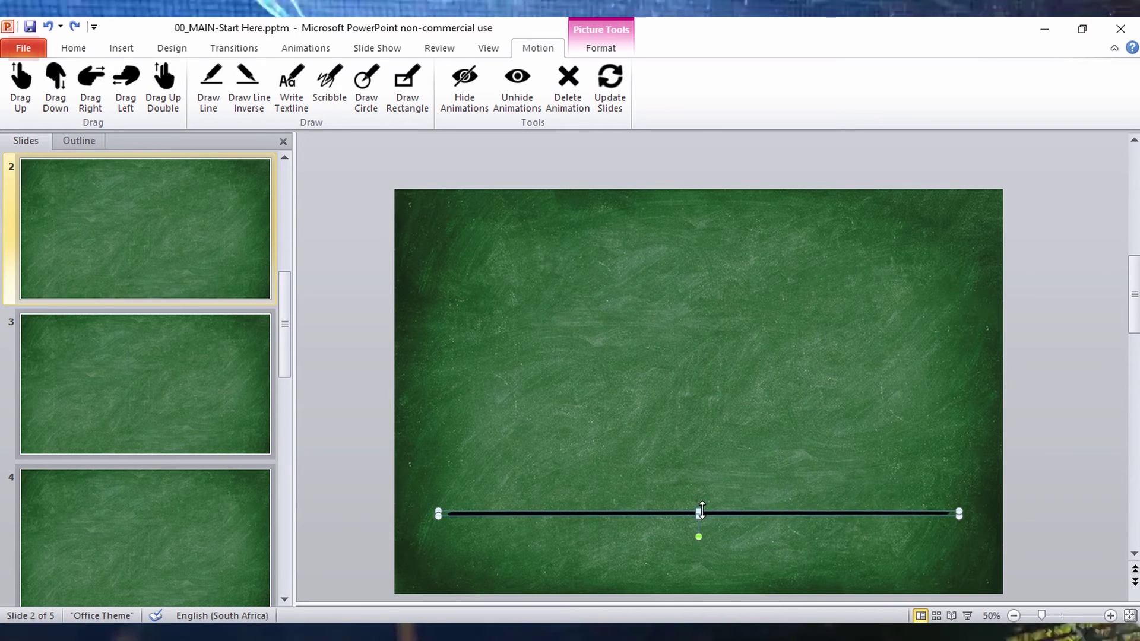
pyautogui.moveTo(699, 510); pyautogui.dragTo(700, 506)
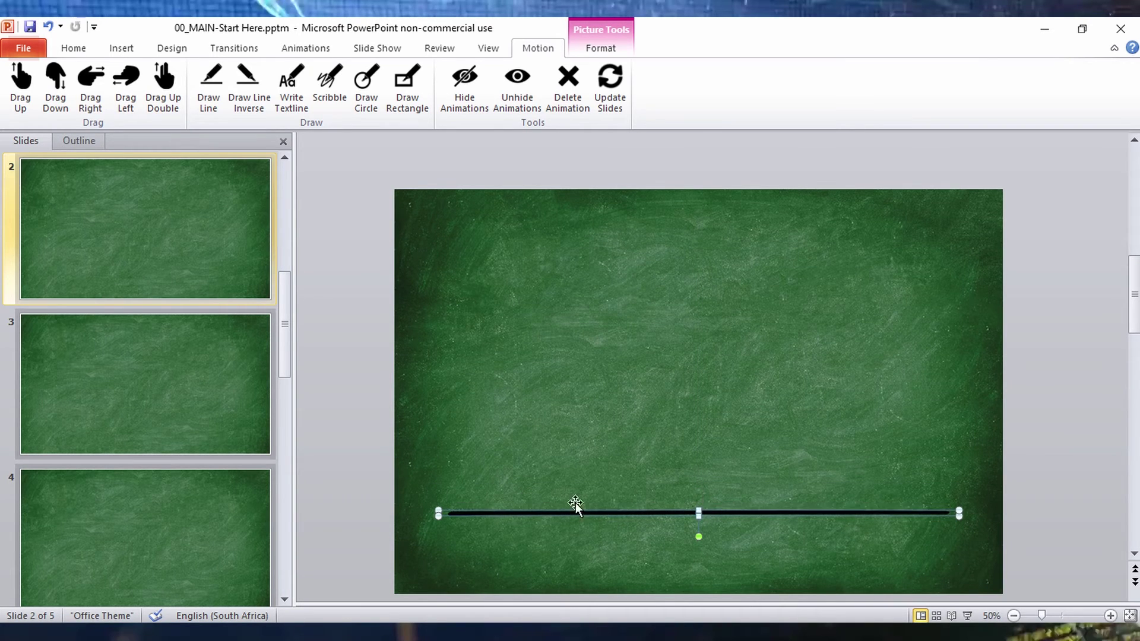
# Step: Move the black line on slide 2 slightly higher and to the right and make it a little longer
pyautogui.moveTo(423, 520); pyautogui.dragTo(415, 516)
pyautogui.press('Right')
pyautogui.press('Right')
pyautogui.press('Down')
pyautogui.hotkey('ctrl', 'Right')
pyautogui.hotkey('ctrl', 'Down')
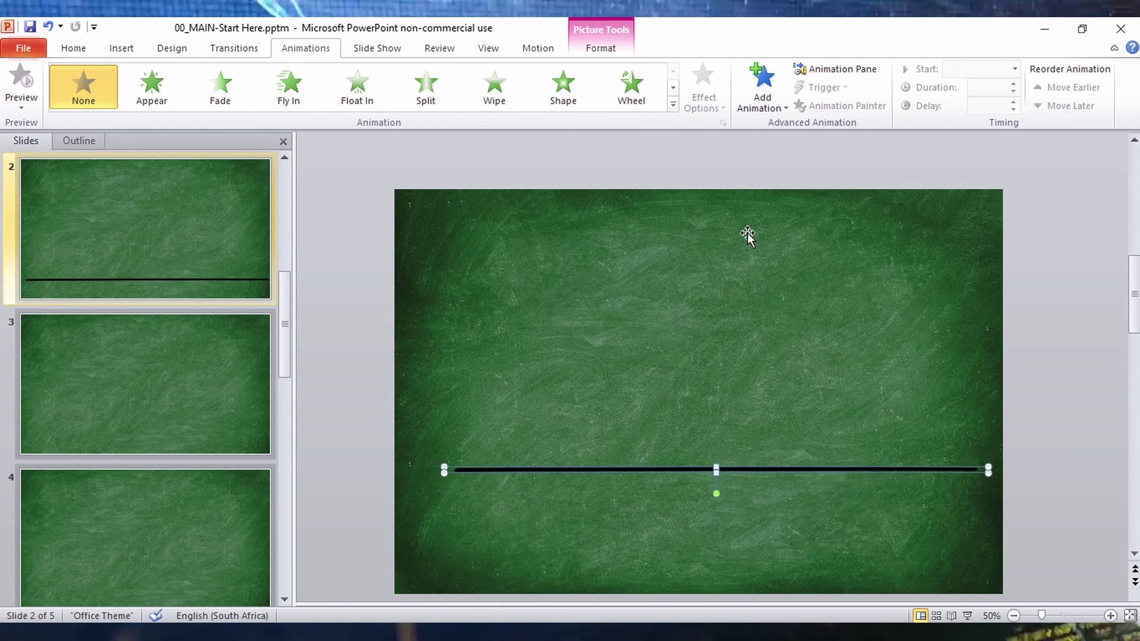
# Step: Apply the Draw Line hand animation to the black line on slide 2 and preview it
pyautogui.click(519, 41)
pyautogui.click(215, 76)
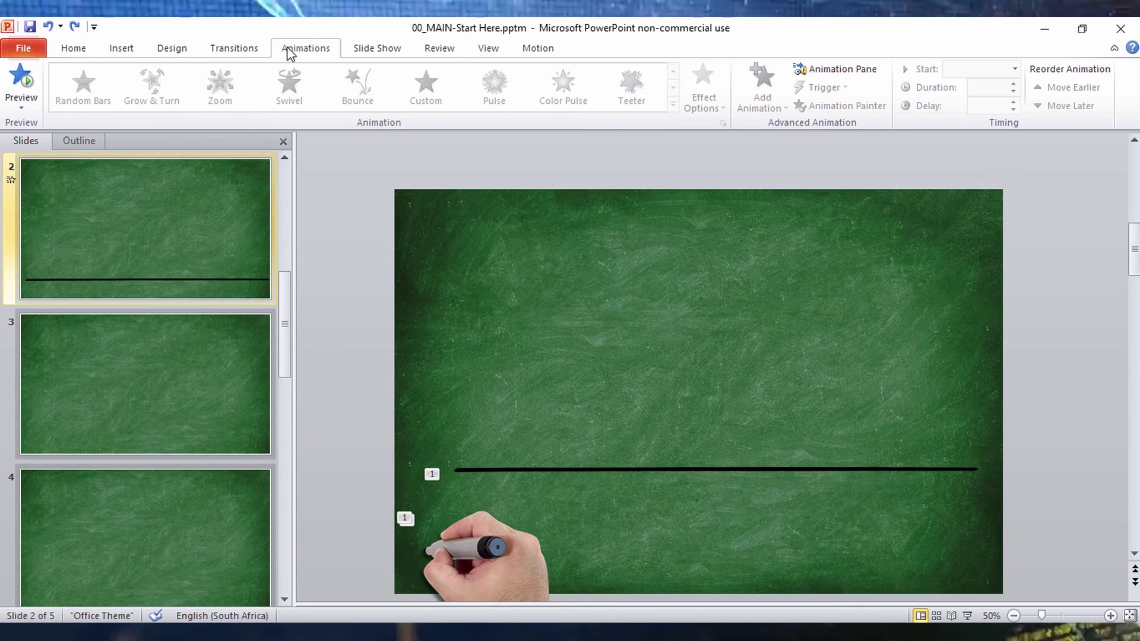
pyautogui.click(20, 74)
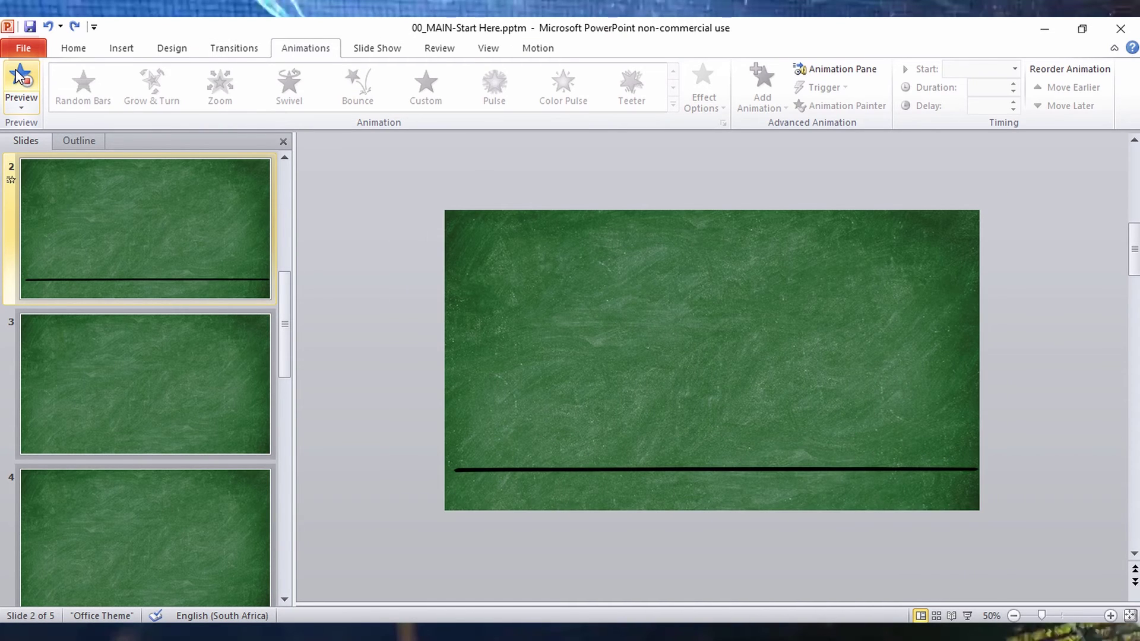
pyautogui.click(740, 473)
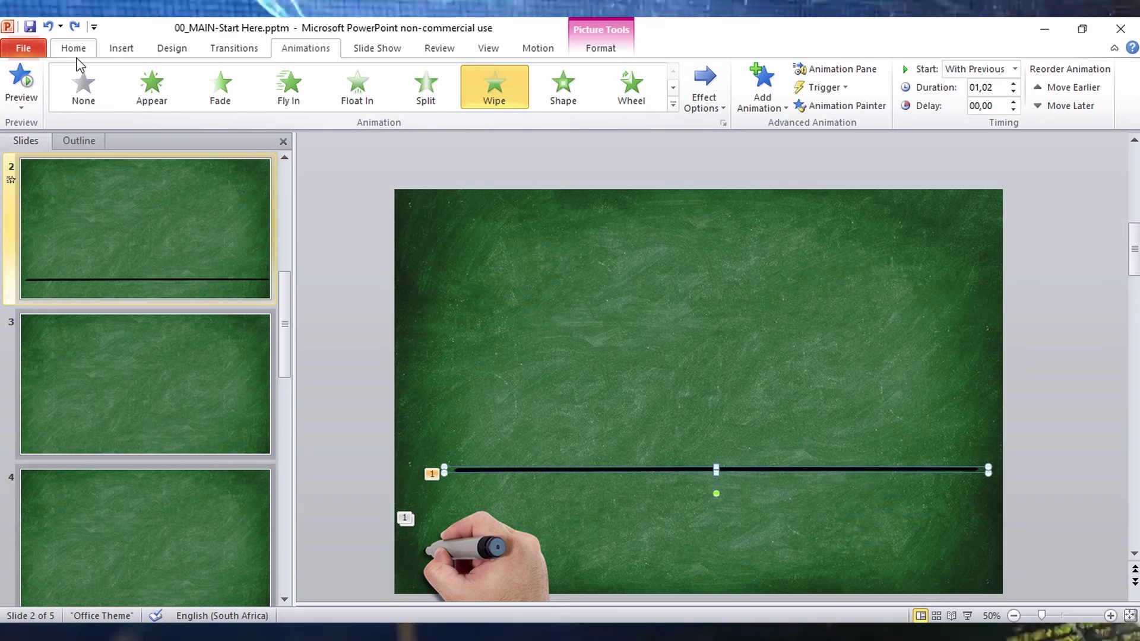
# Step: Copy the cheering businessman from slide 1 of CHARACTERS.pptm onto slide 2 of 00_MAIN-Start Here.pptm and enlarge him to stand on the line's left end
pyautogui.moveTo(267, 632)
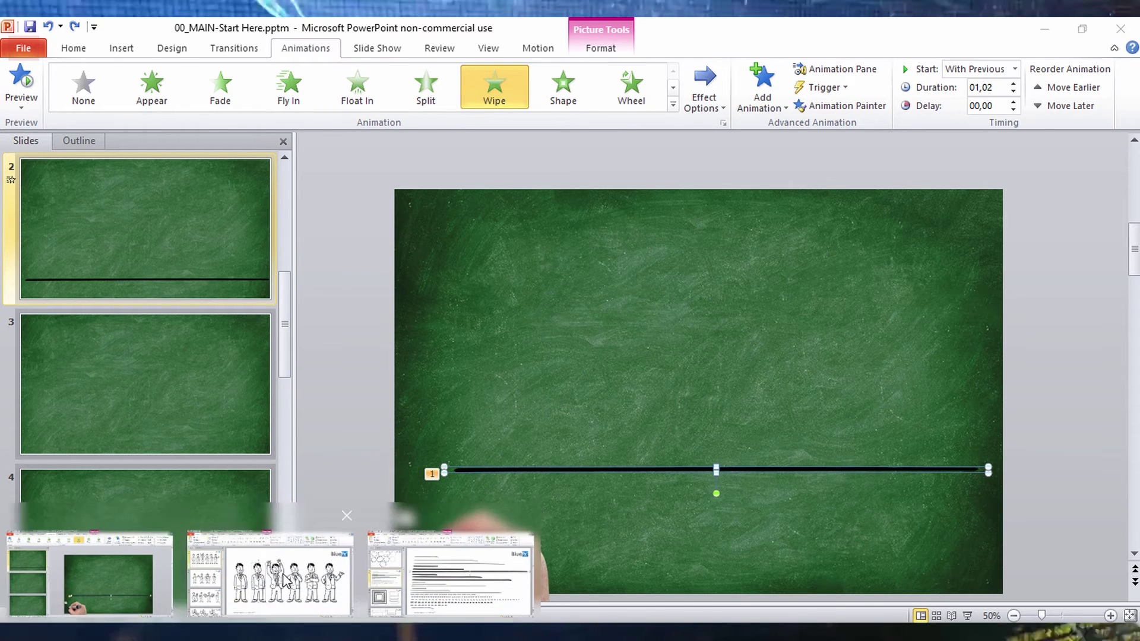
pyautogui.click(285, 546)
pyautogui.click(607, 371)
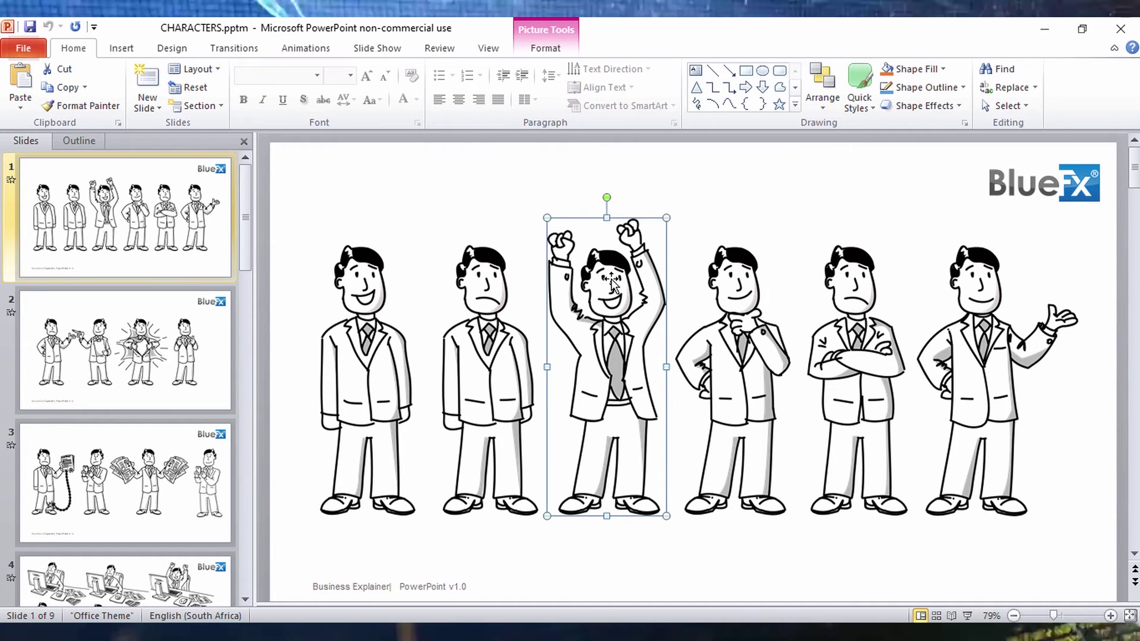
pyautogui.click(1045, 28)
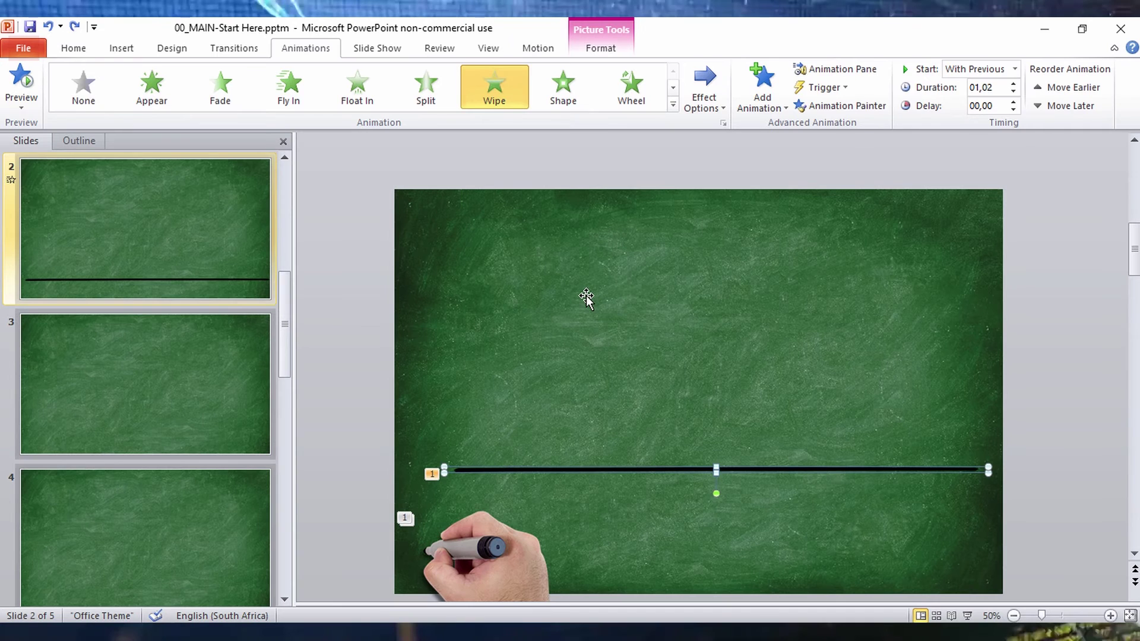
pyautogui.hotkey('ctrl', 'v')
pyautogui.moveTo(671, 354); pyautogui.dragTo(538, 354)
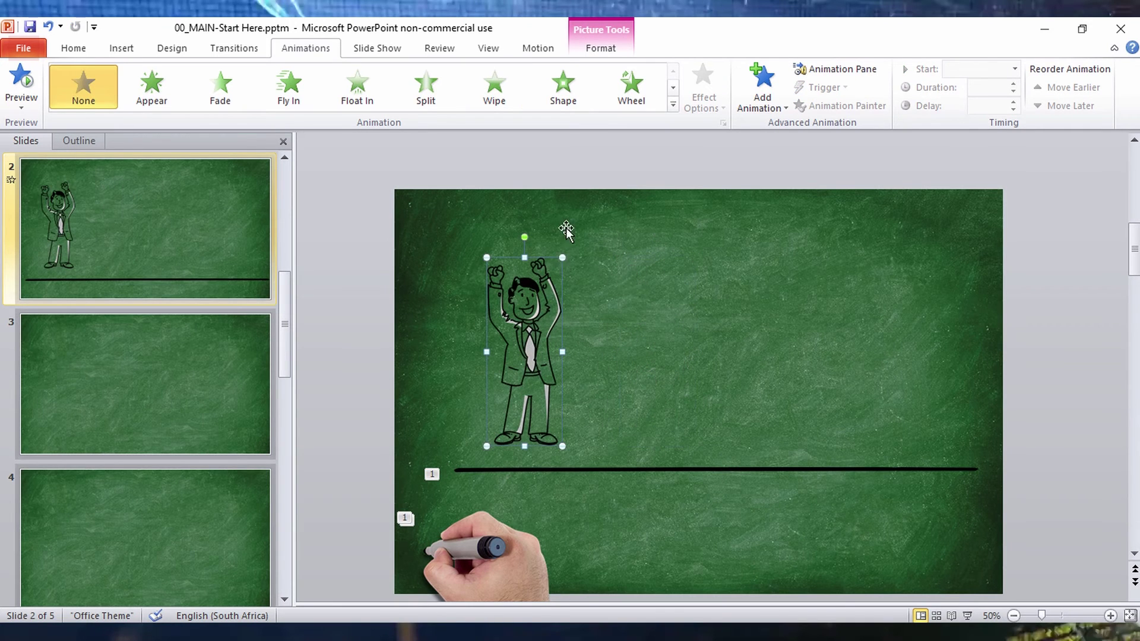
pyautogui.moveTo(574, 232); pyautogui.dragTo(586, 197)
pyautogui.moveTo(552, 275); pyautogui.dragTo(539, 302)
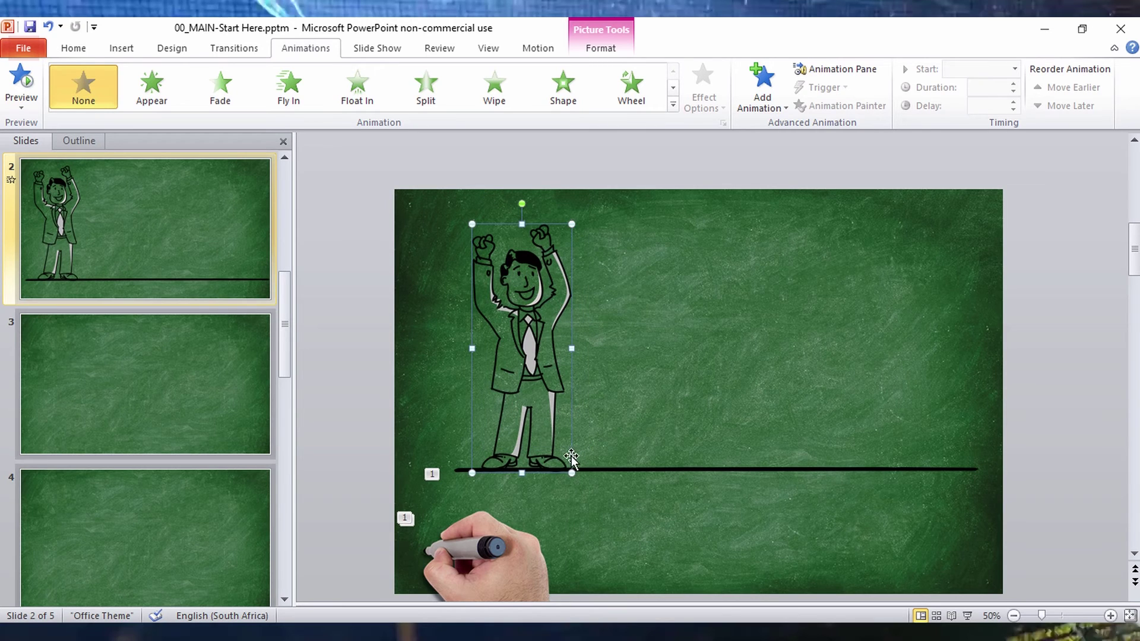
# Step: Apply the Drag Down hand animation to the cheering businessman and preview slide 2
pyautogui.click(538, 50)
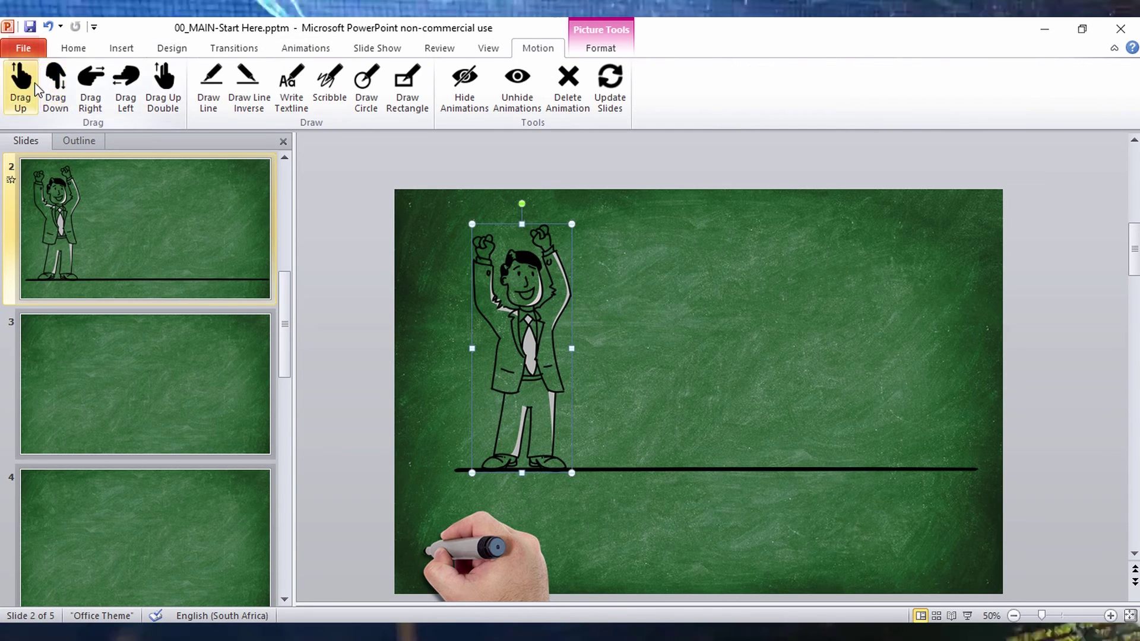
pyautogui.click(55, 86)
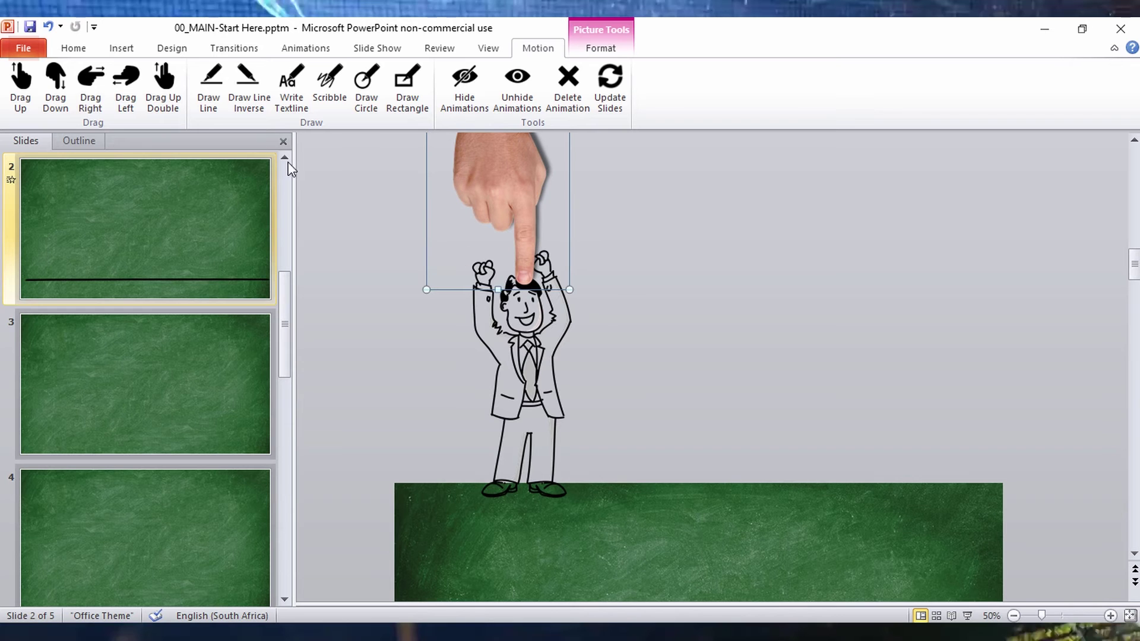
pyautogui.click(306, 47)
pyautogui.click(22, 77)
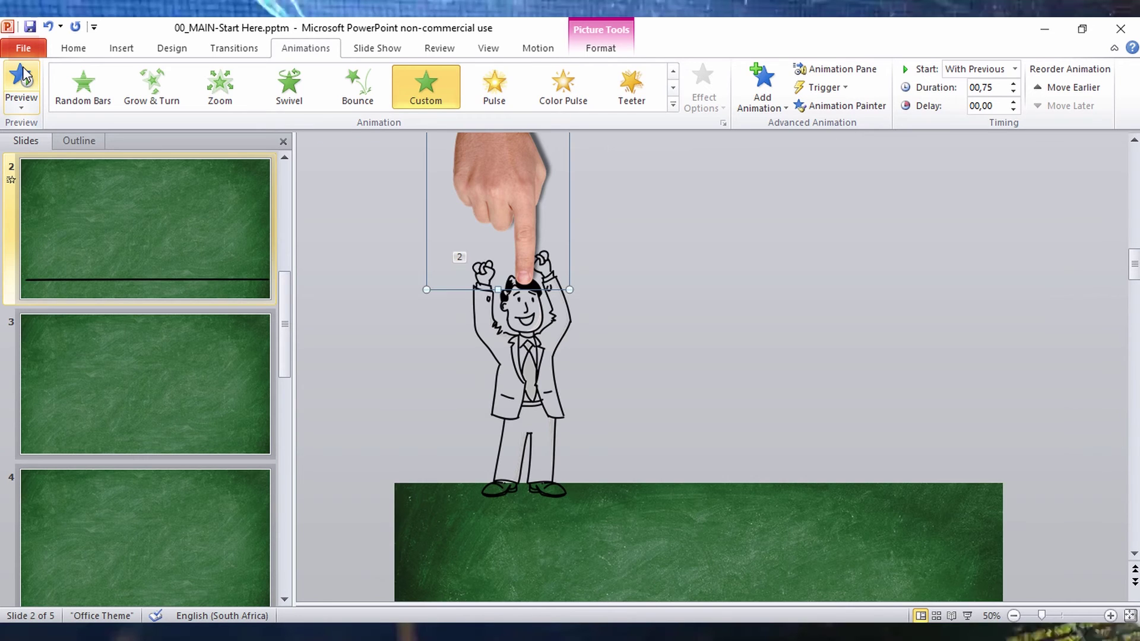
pyautogui.scroll(-4, 667, 232)
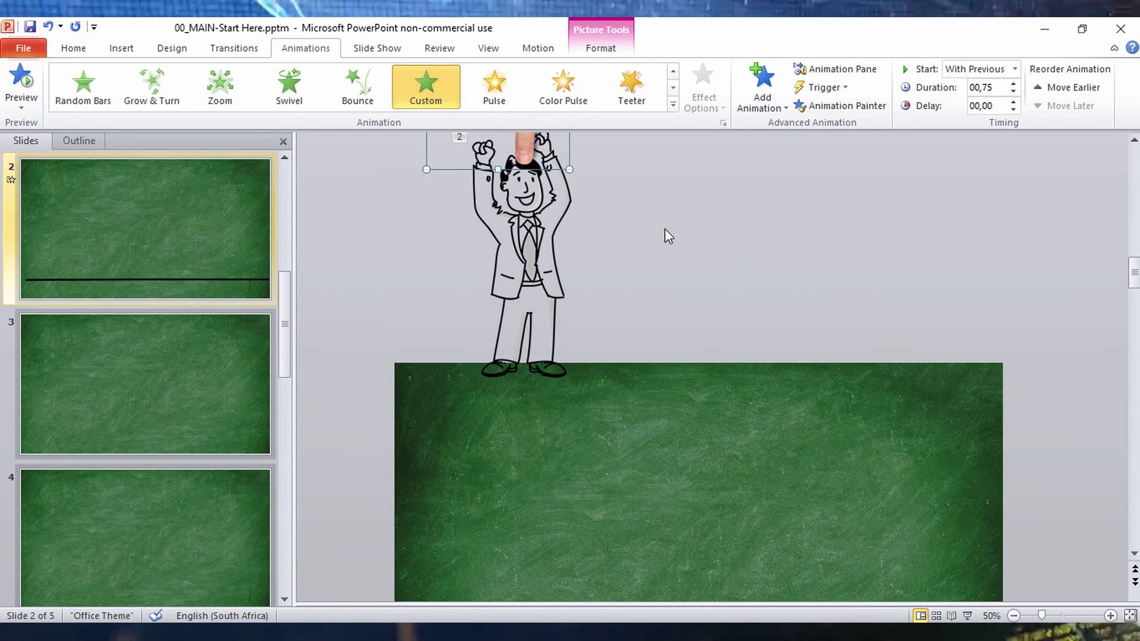
pyautogui.scroll(-2, 747, 395)
pyautogui.scroll(-1, 747, 395)
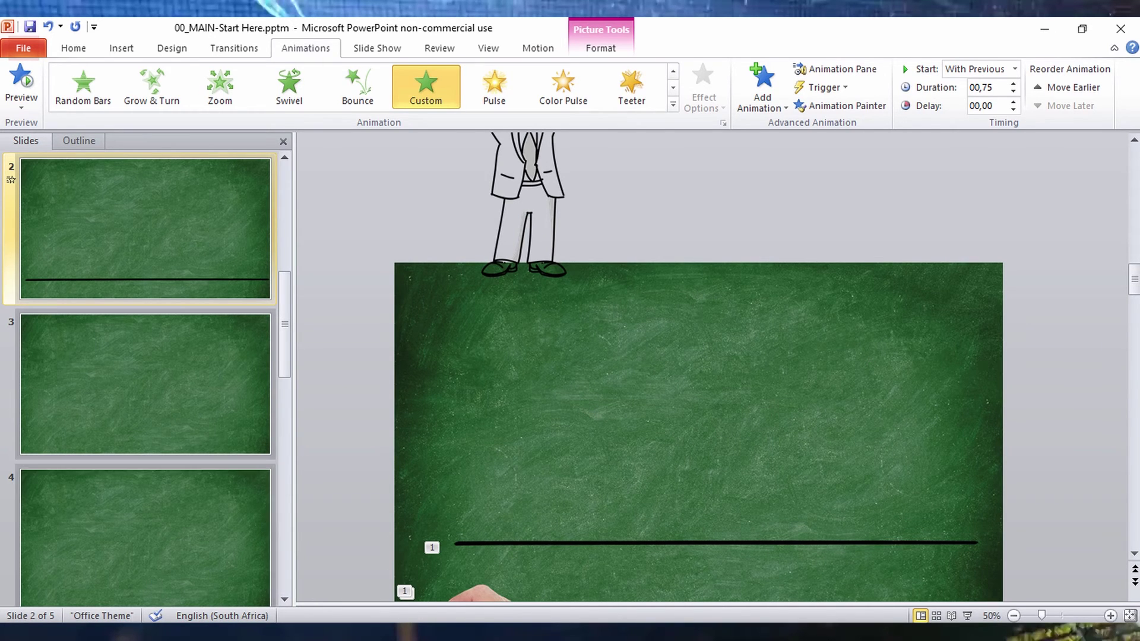
# Step: Open ANIMATED.pptm, enable editing and select the gears picture on its first slide
pyautogui.hotkey('alt', 'Tab')
pyautogui.doubleClick(105, 159)
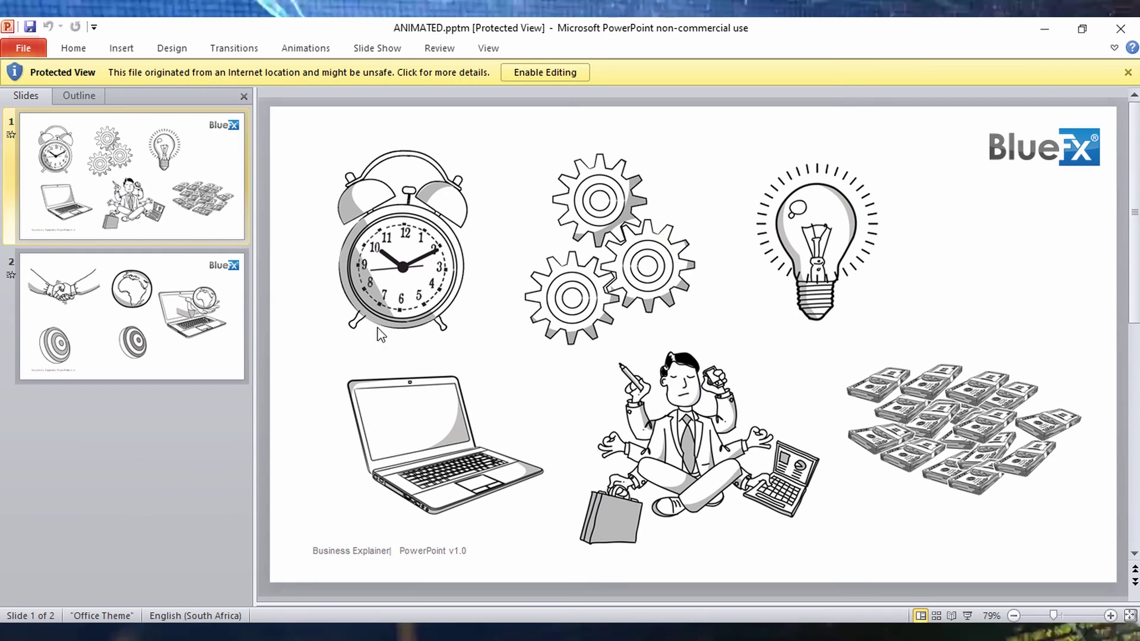
pyautogui.click(512, 72)
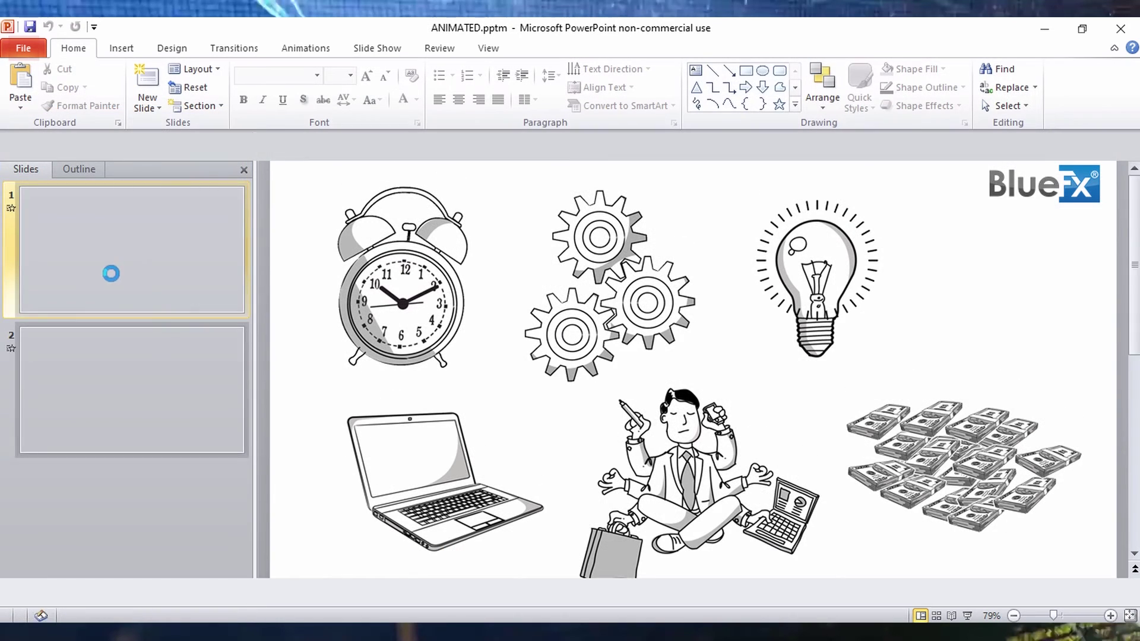
pyautogui.click(373, 304)
pyautogui.click(564, 269)
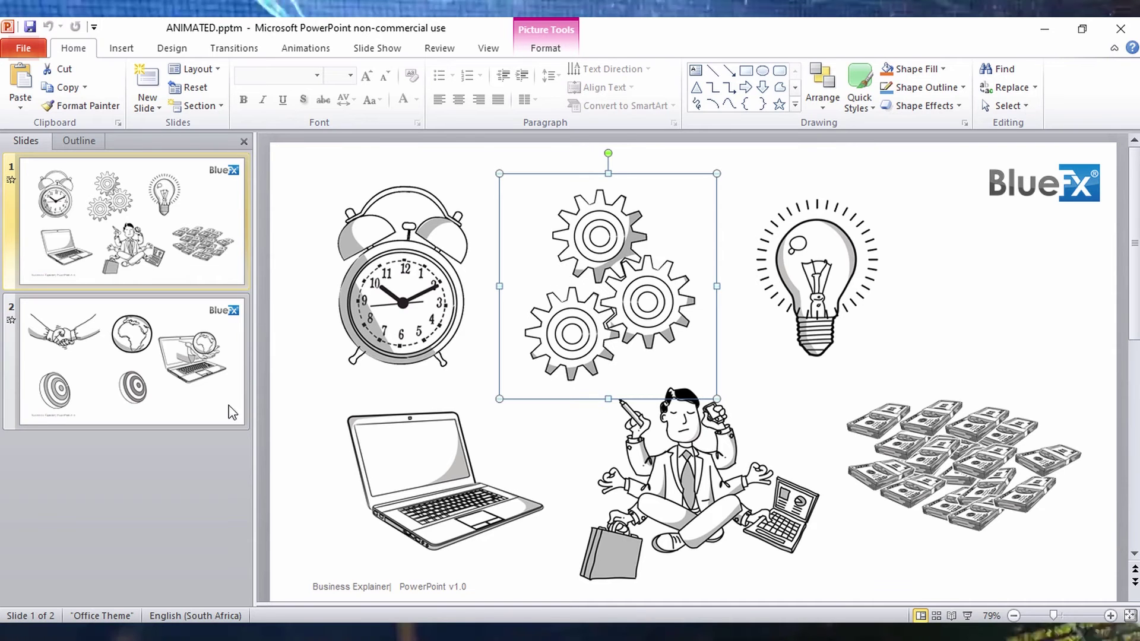
# Step: Switch back to 00_MAIN-Start Here.pptm and open the empty chalkboard on slide 3
pyautogui.click(103, 574)
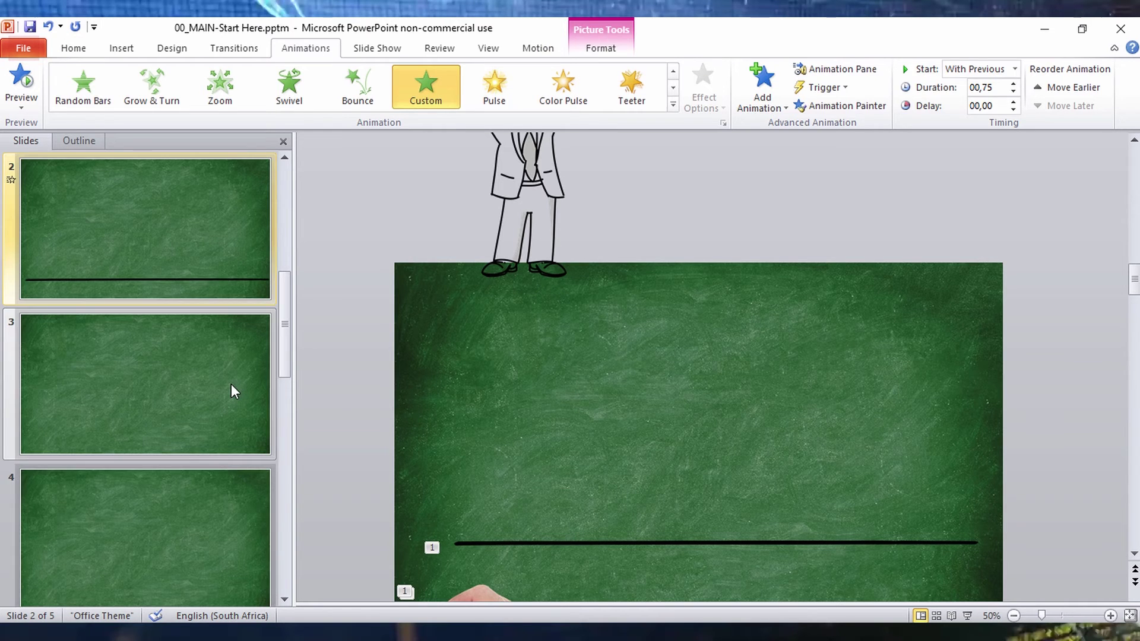
pyautogui.scroll(-3, 230, 383)
pyautogui.click(94, 219)
pyautogui.scroll(-1, 586, 364)
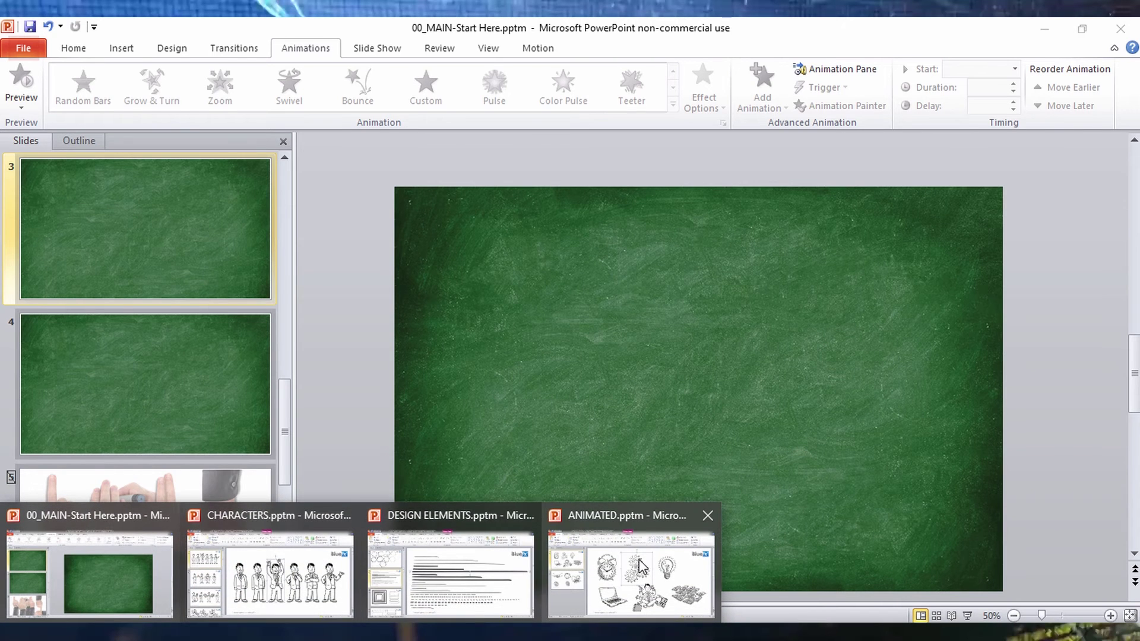
# Step: Copy the many-armed sitting businessman from ANIMATED.pptm onto slide 3 of 00_MAIN-Start Here.pptm, then enlarge and place him on the left half
pyautogui.click(645, 567)
pyautogui.scroll(-1, 754, 426)
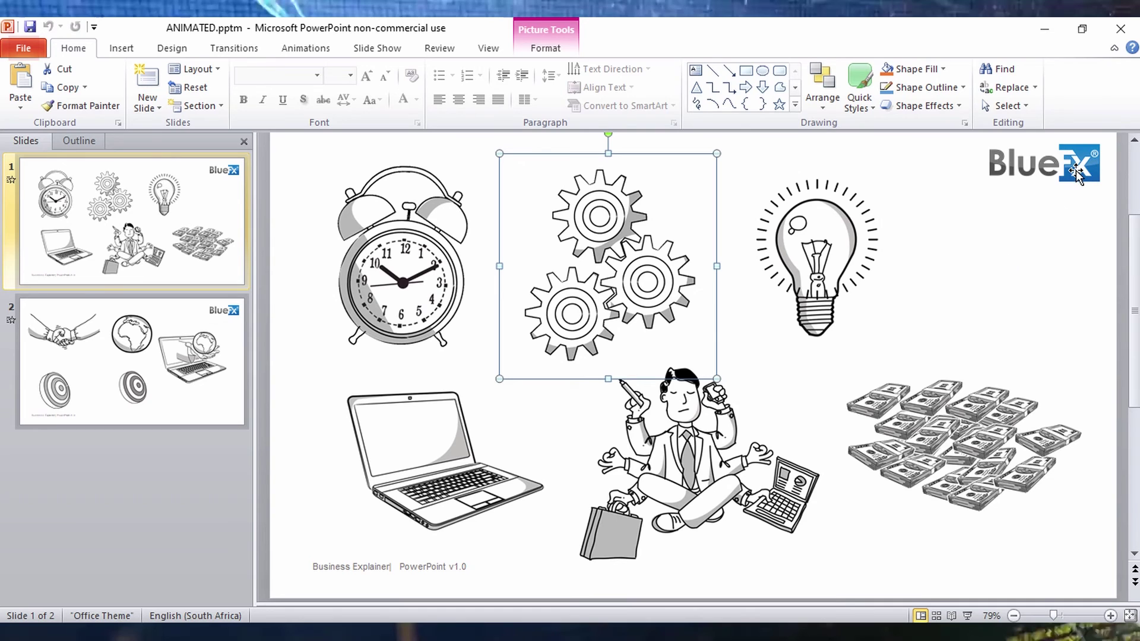
pyautogui.click(740, 465)
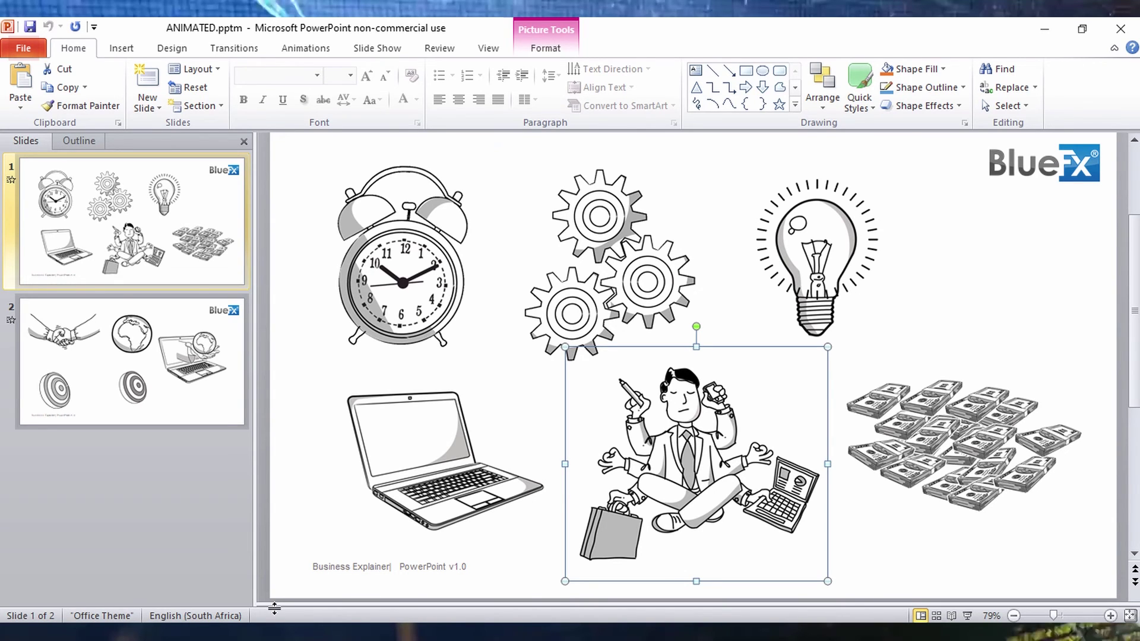
pyautogui.click(110, 567)
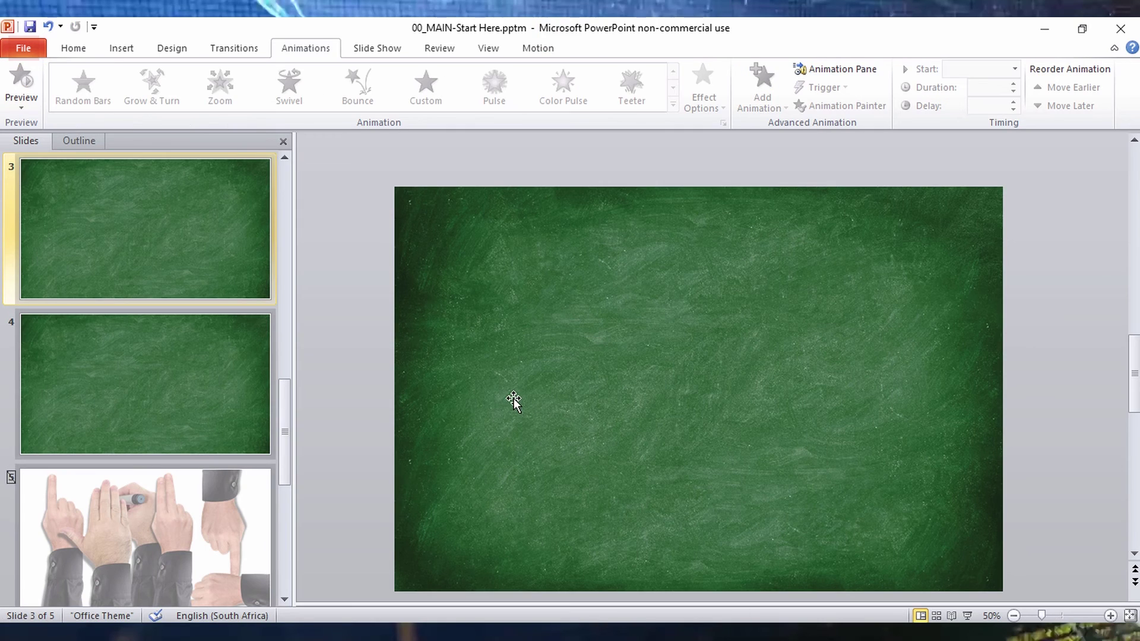
pyautogui.hotkey('ctrl', 'v')
pyautogui.moveTo(722, 442); pyautogui.dragTo(582, 408)
pyautogui.moveTo(657, 315); pyautogui.dragTo(700, 277)
pyautogui.moveTo(629, 355); pyautogui.dragTo(611, 393)
# Step: Apply the Drag Right hand animation to the many-armed businessman and move the arm left so its fingertip touches his body
pyautogui.click(537, 48)
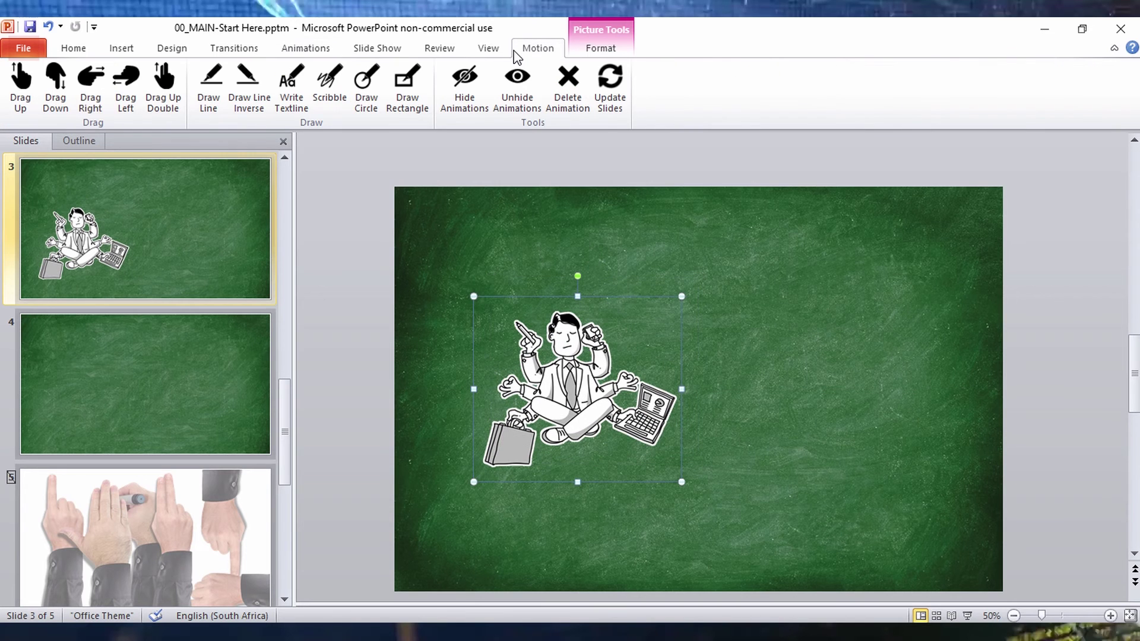
pyautogui.click(90, 89)
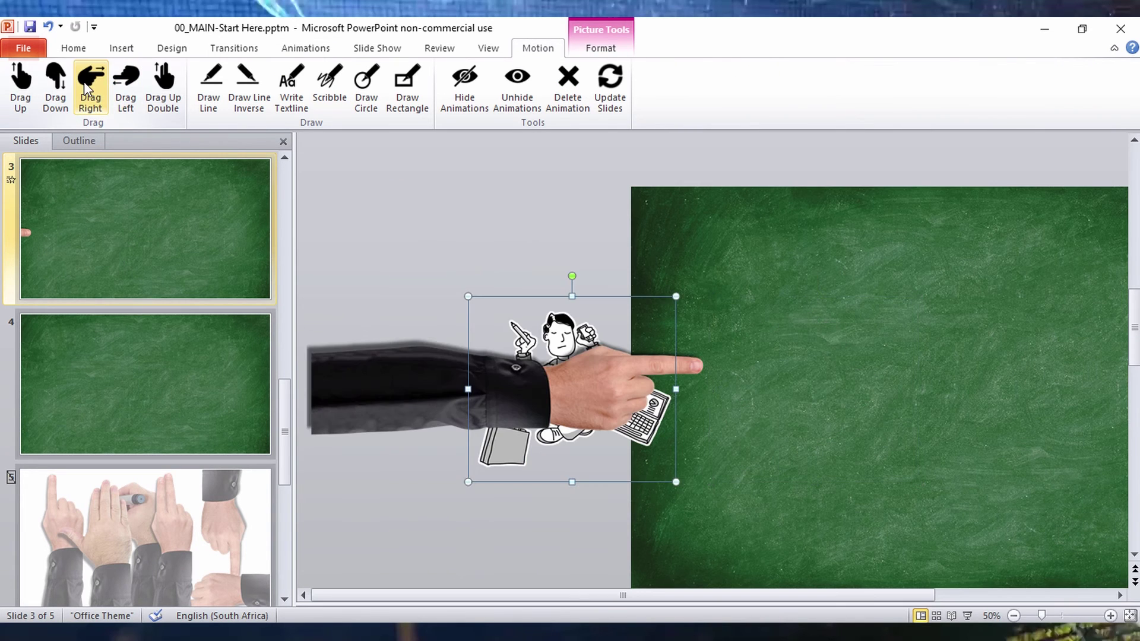
pyautogui.moveTo(454, 395); pyautogui.dragTo(443, 420)
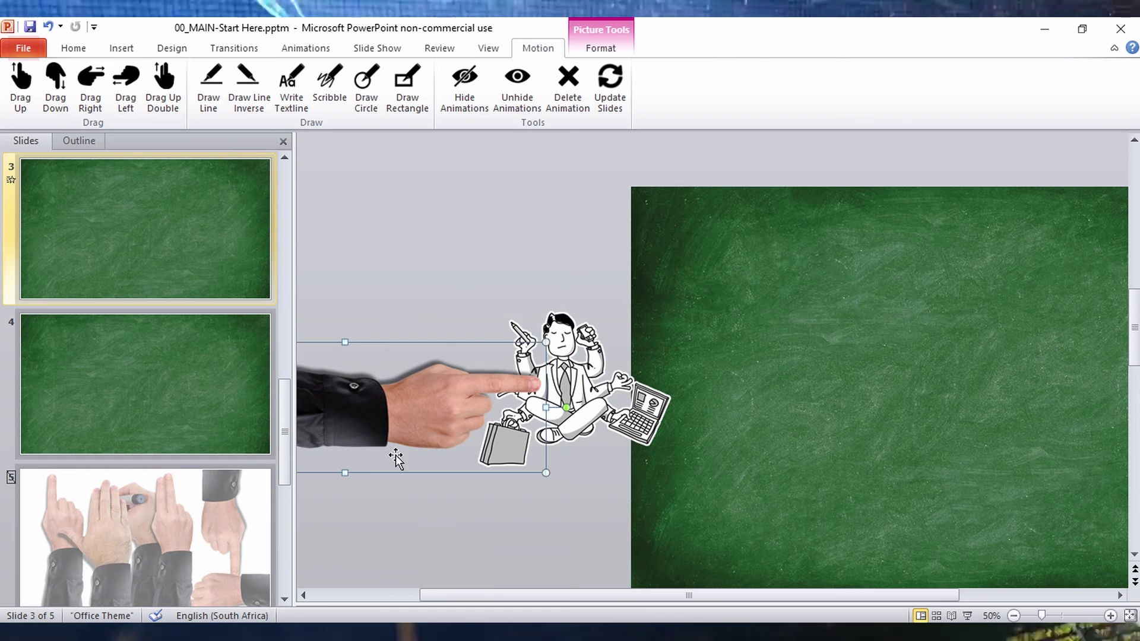
pyautogui.scroll(-2, 803, 395)
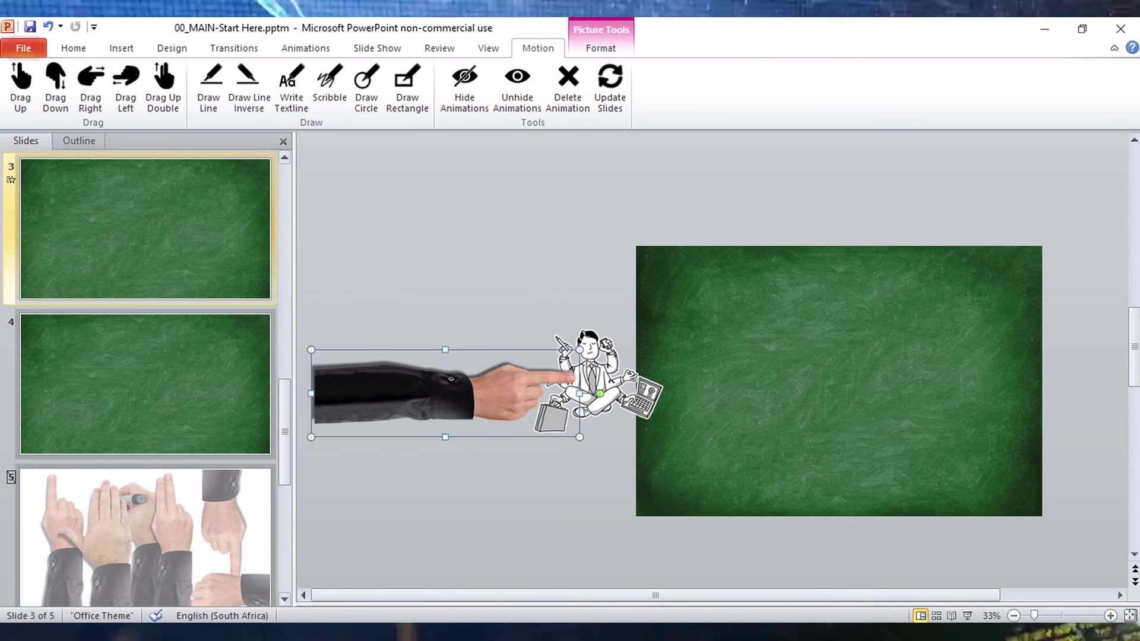
# Step: Copy the money stacks from slide 1 of ANIMATED.pptm and place them on the right side of slide 3 in 00_MAIN-Start Here.pptm
pyautogui.moveTo(273, 602)
pyautogui.click(630, 573)
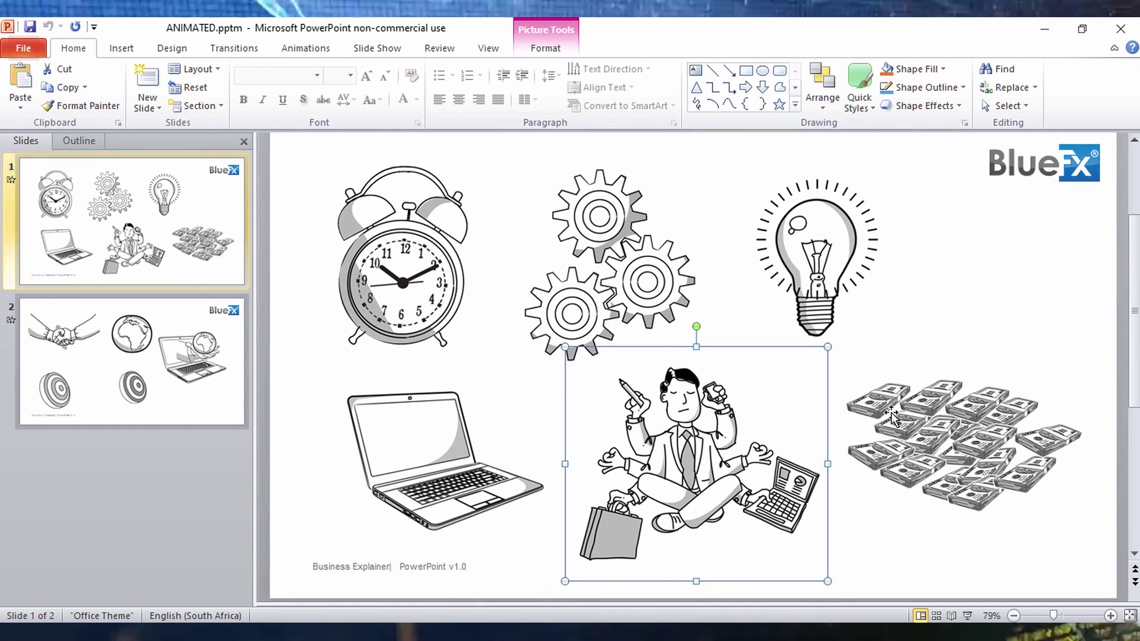
pyautogui.click(911, 416)
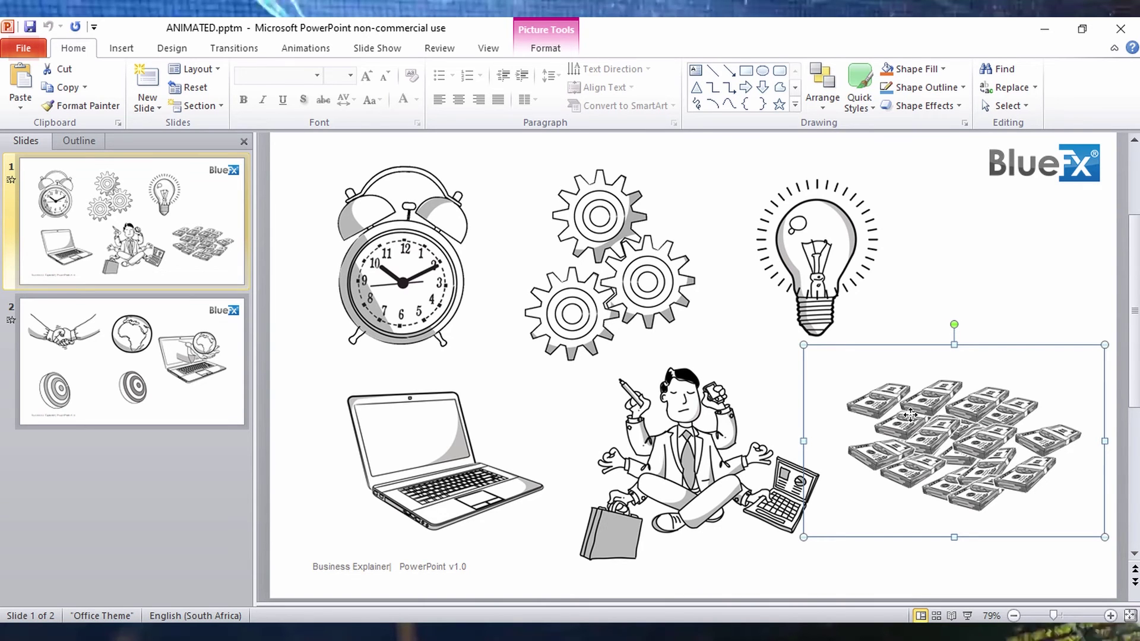
pyautogui.hotkey('ctrl', 'c')
pyautogui.moveTo(274, 602)
pyautogui.click(89, 565)
pyautogui.hotkey('ctrl', 'v')
pyautogui.moveTo(967, 397); pyautogui.dragTo(968, 384)
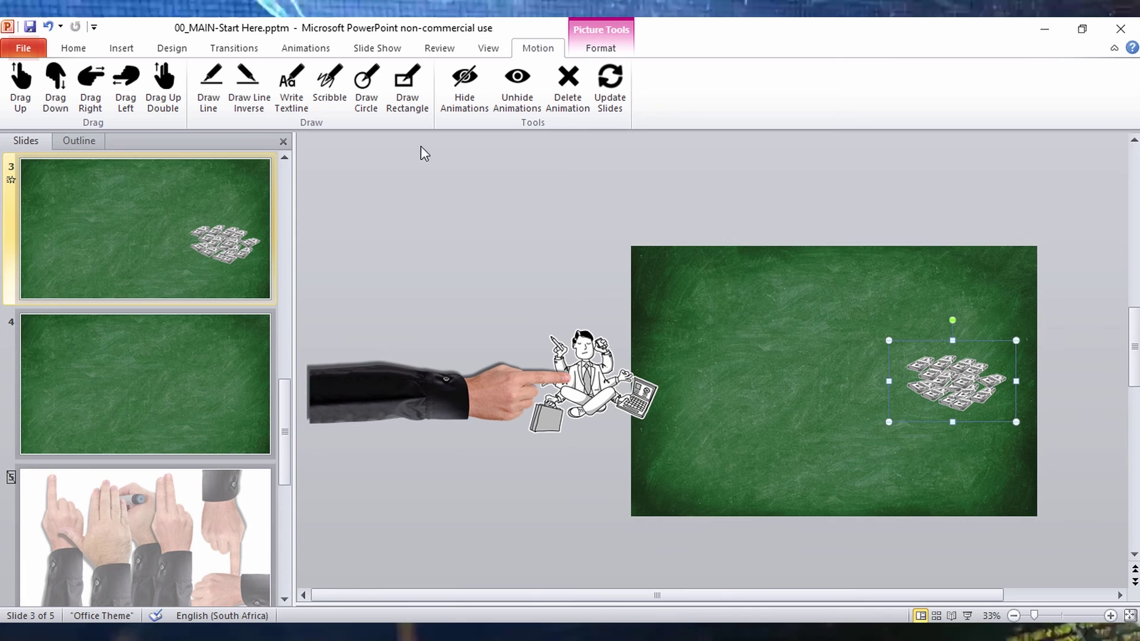
# Step: Apply the Drag Left hand animation to the money stacks and position the arm with its fingertip on them
pyautogui.click(96, 91)
pyautogui.click(953, 372)
pyautogui.moveTo(952, 372); pyautogui.dragTo(963, 357)
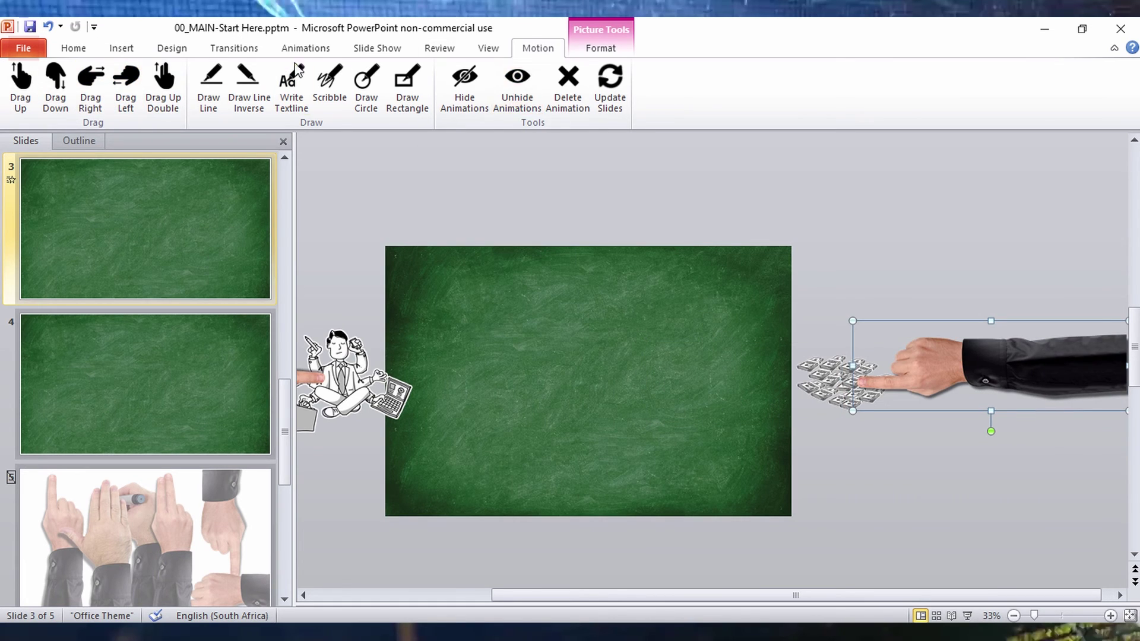
# Step: Preview the animations of the businessman and the money stacks on slide 3
pyautogui.click(306, 48)
pyautogui.click(12, 76)
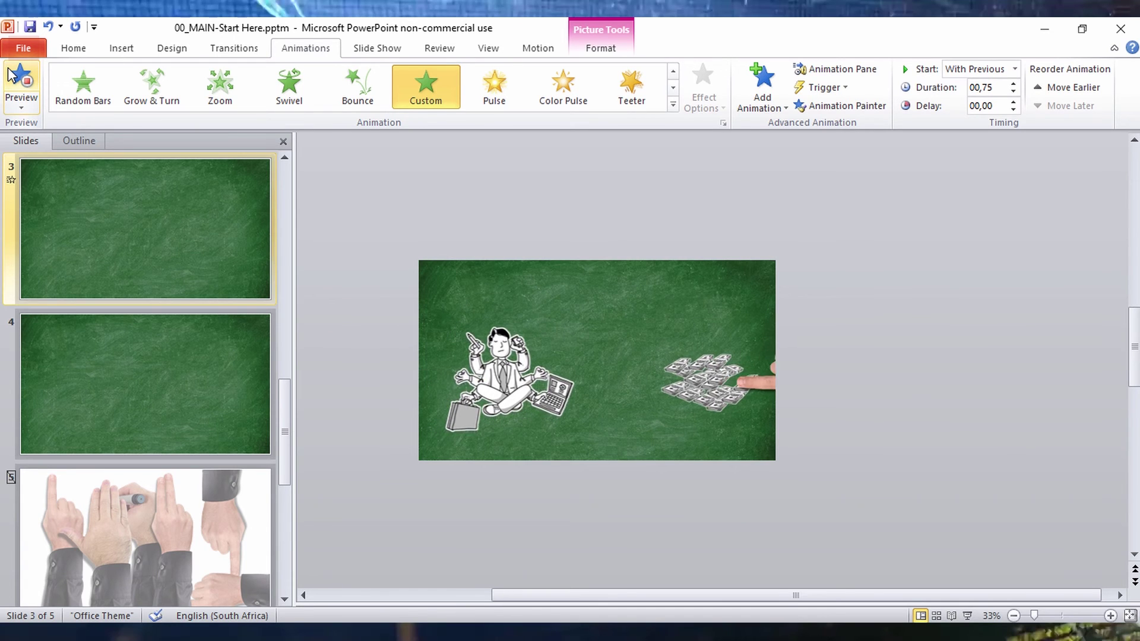
pyautogui.scroll(2, 690, 387)
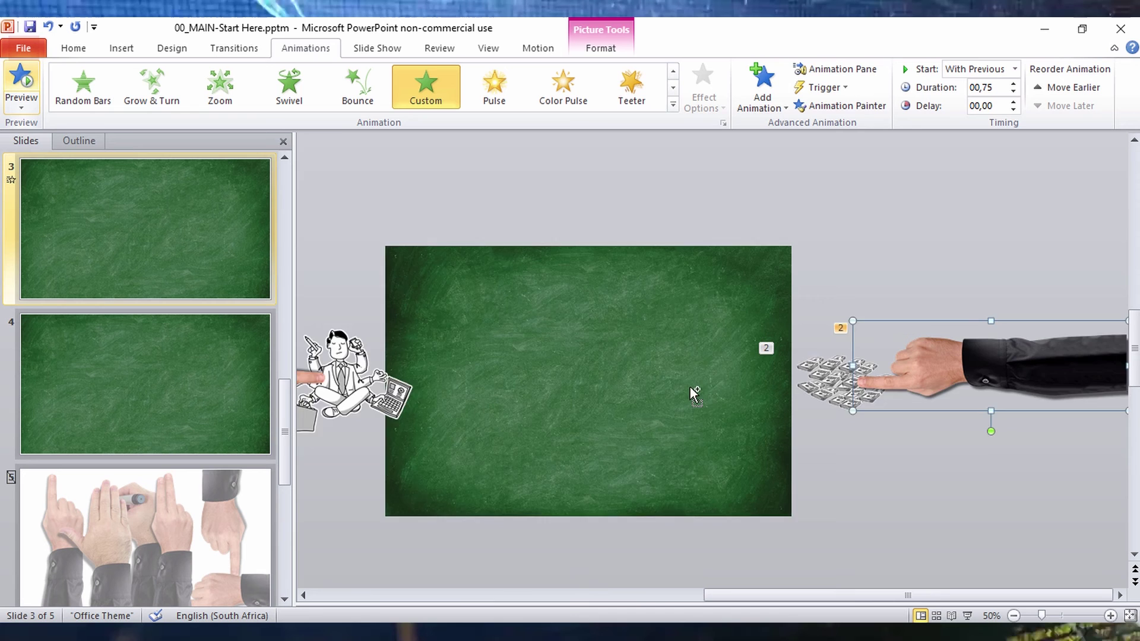
pyautogui.click(1109, 616)
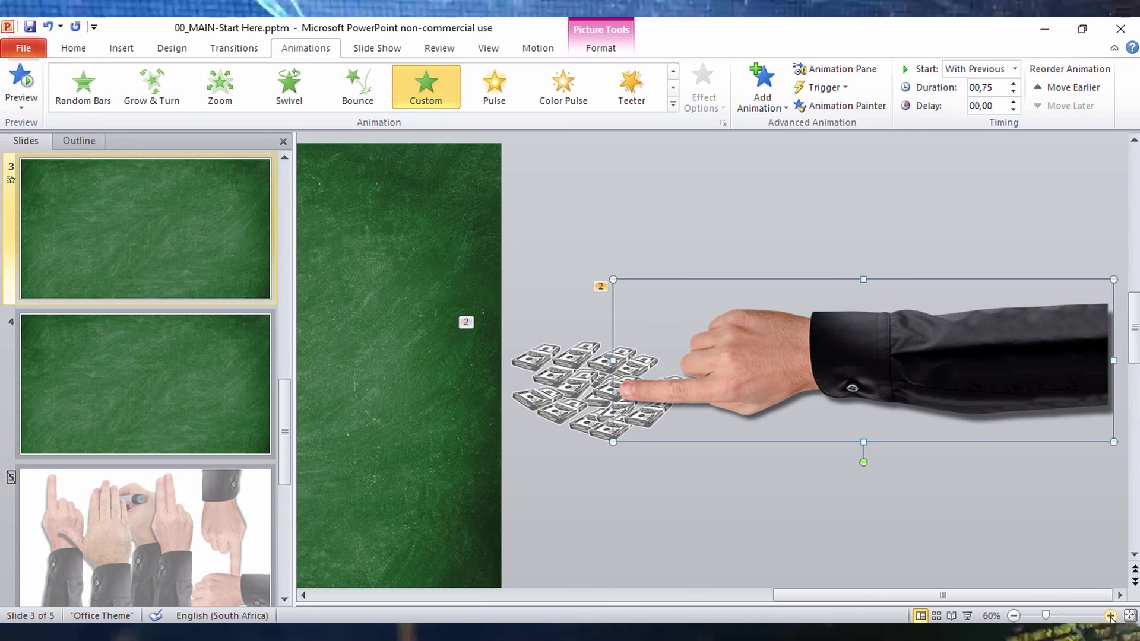
pyautogui.click(1014, 615)
pyautogui.moveTo(785, 594); pyautogui.dragTo(552, 596)
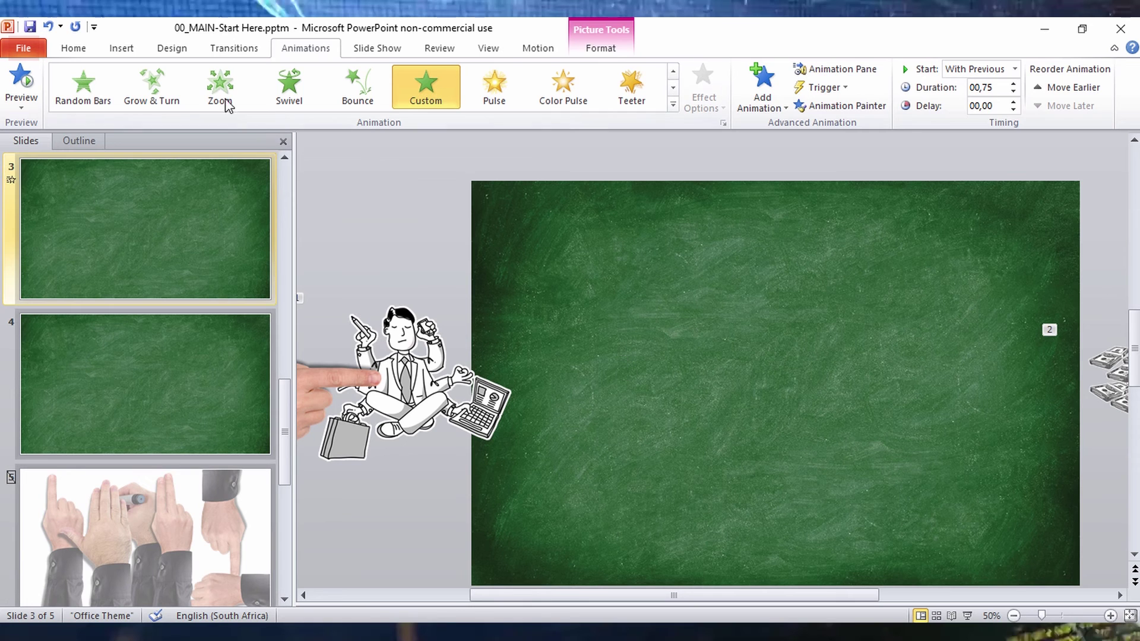
pyautogui.click(20, 83)
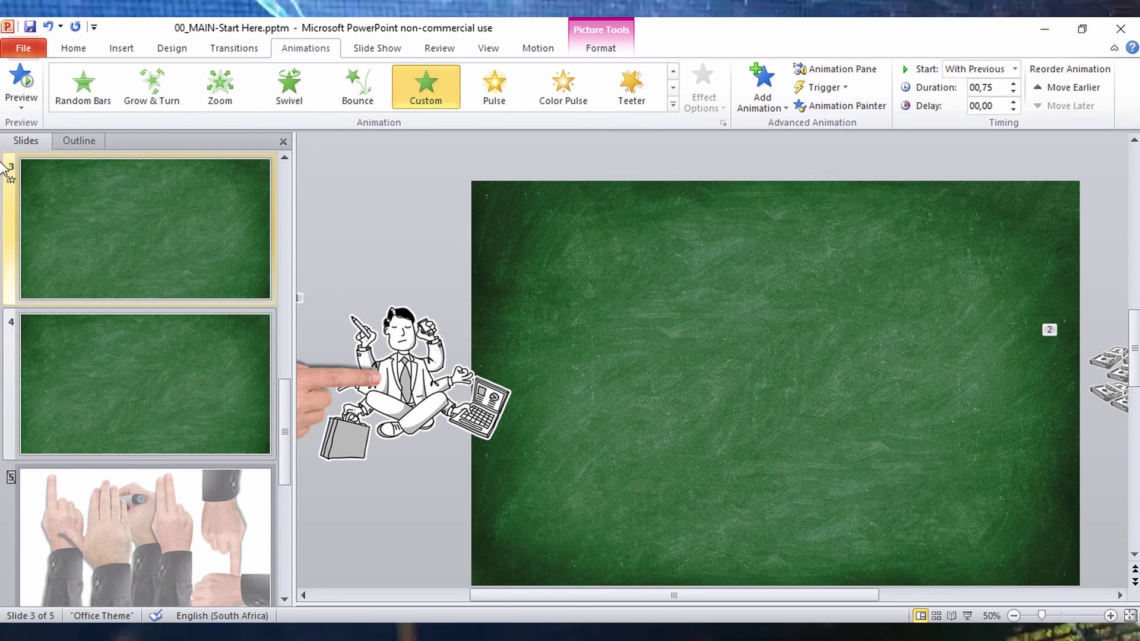
# Step: Replay the slide 3 animations, switch to ANIMATED.pptm and view the animated elements on slide 1
pyautogui.click(20, 84)
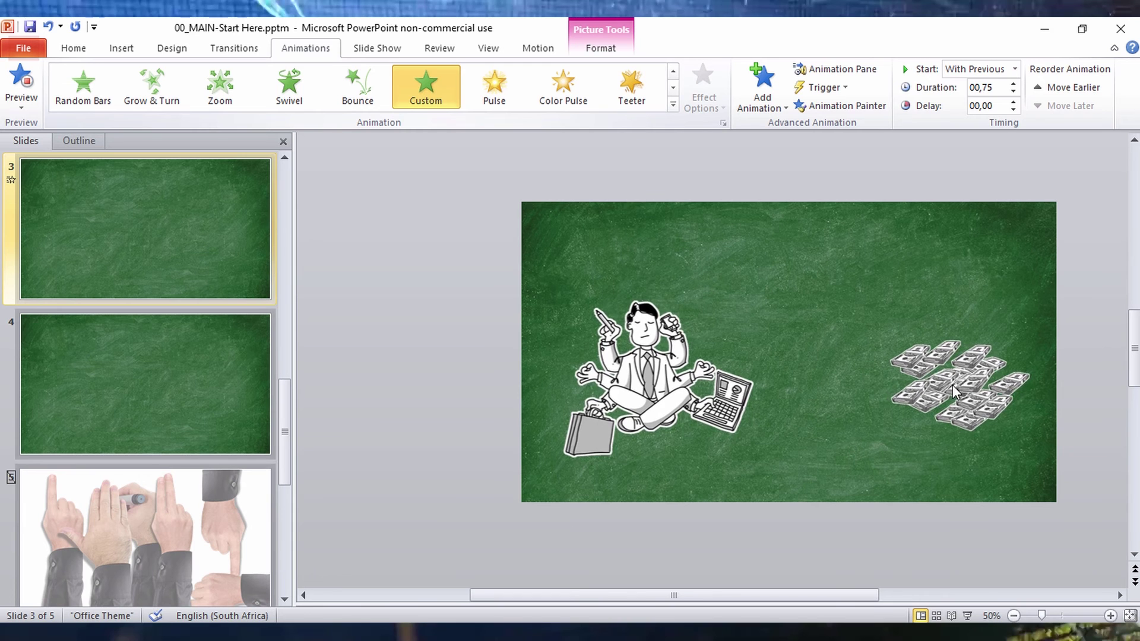
pyautogui.click(367, 633)
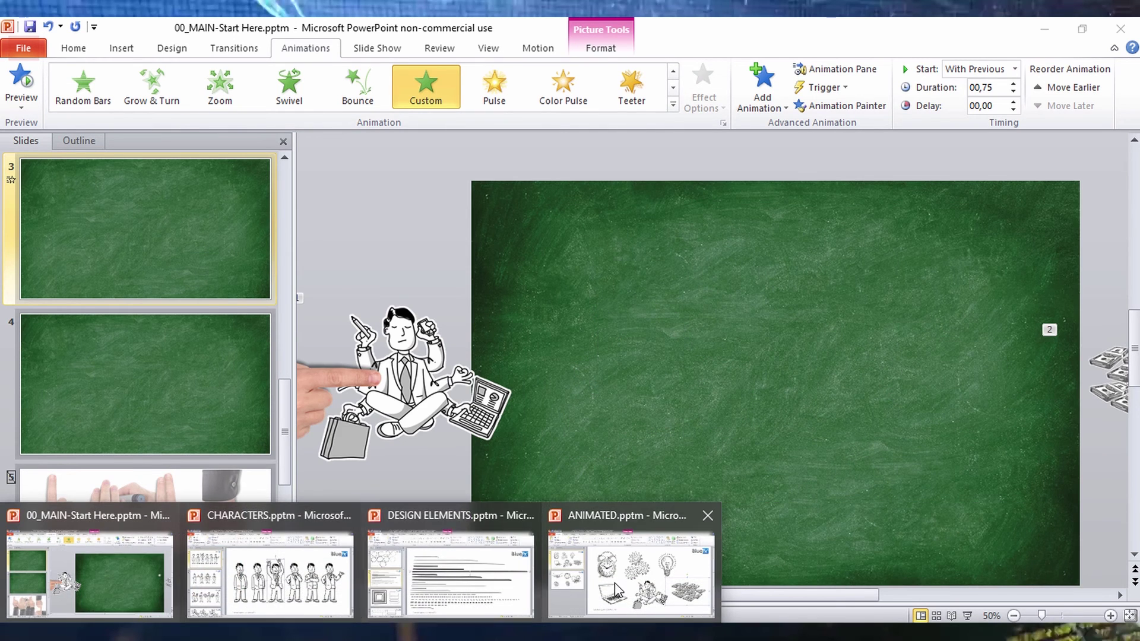
pyautogui.click(631, 570)
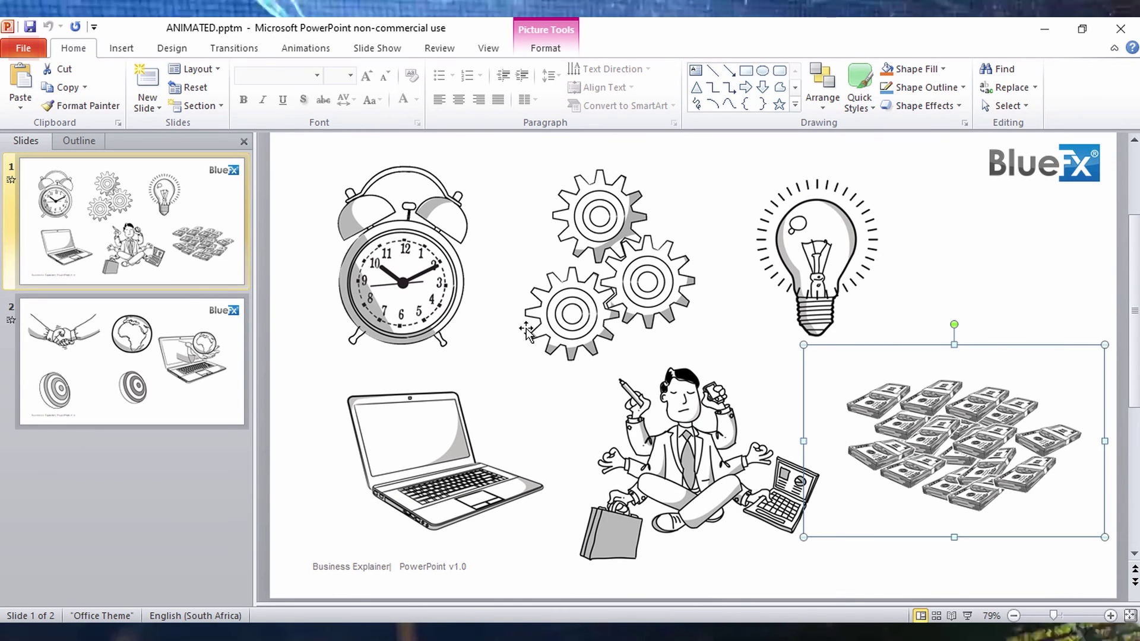
pyautogui.moveTo(367, 633)
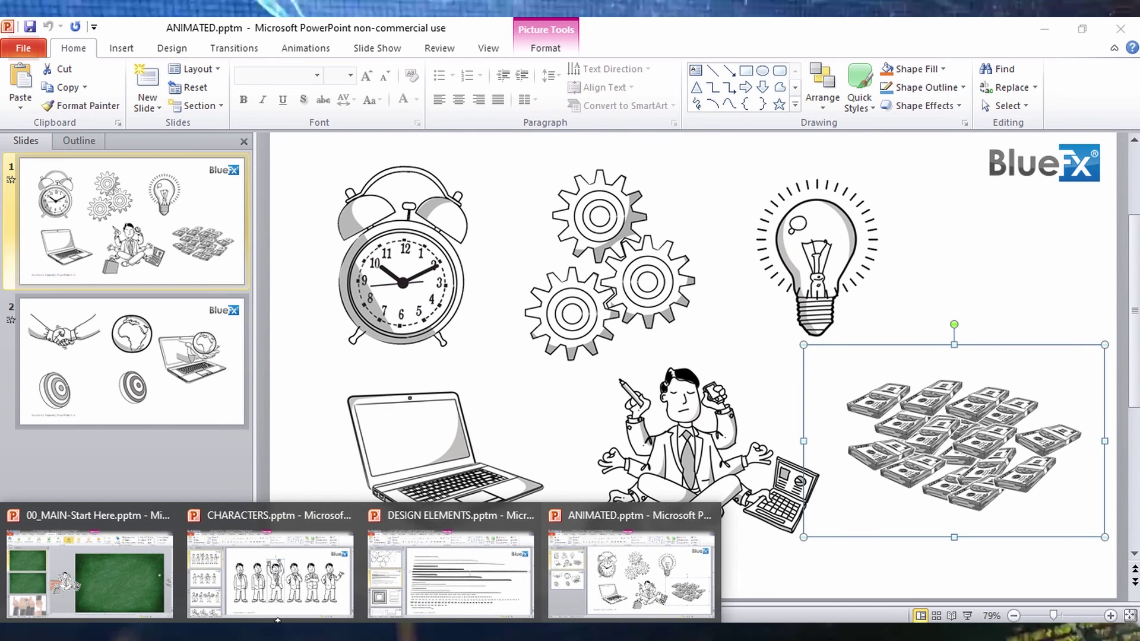
# Step: Browse DESIGN ELEMENTS.pptm from the speech bubbles on slide 17 to the presenters and groups on slide 28, then return to ANIMATED.pptm
pyautogui.click(454, 570)
pyautogui.scroll(-3, 12, 327)
pyautogui.click(50, 330)
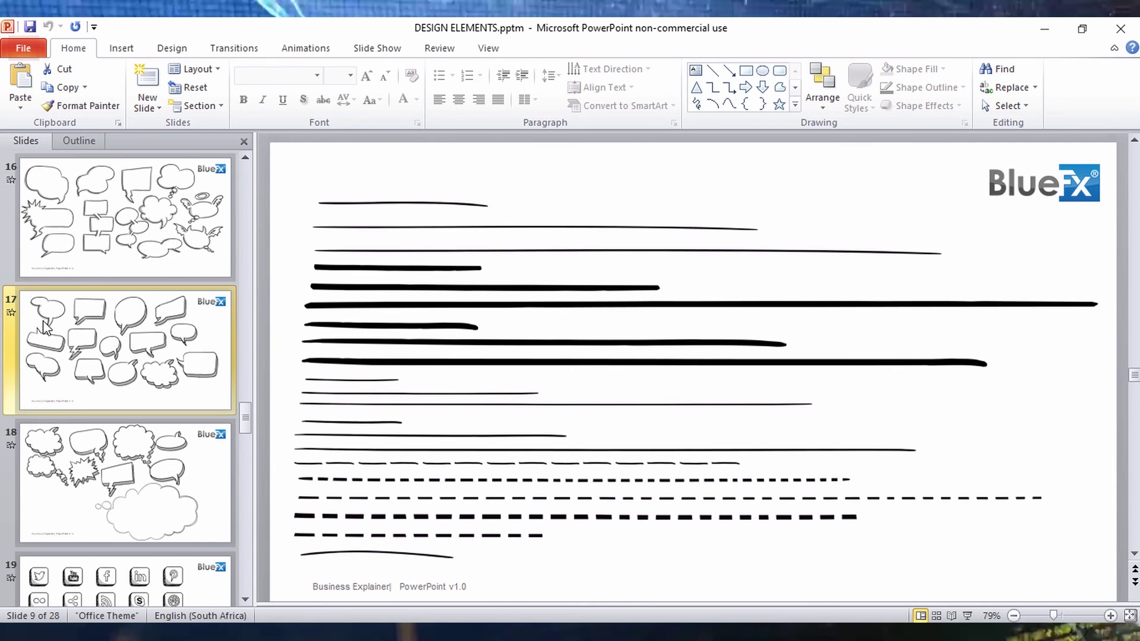
pyautogui.scroll(-2, 65, 356)
pyautogui.click(80, 374)
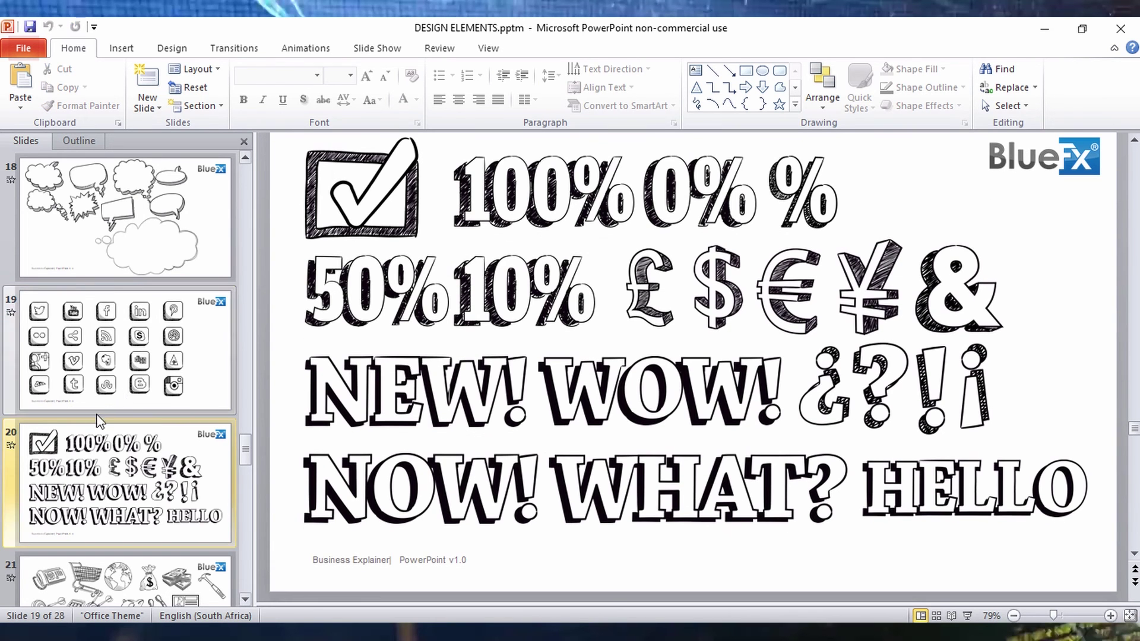
pyautogui.scroll(-2, 98, 422)
pyautogui.click(103, 438)
pyautogui.click(130, 376)
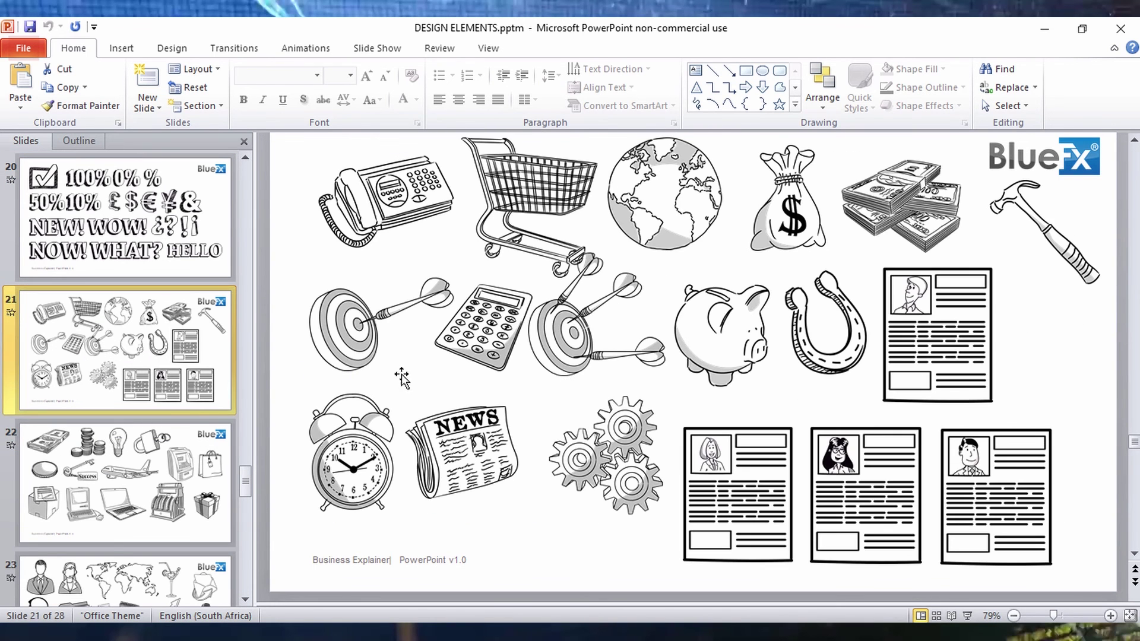
pyautogui.scroll(-4, 183, 420)
pyautogui.scroll(-2, 183, 420)
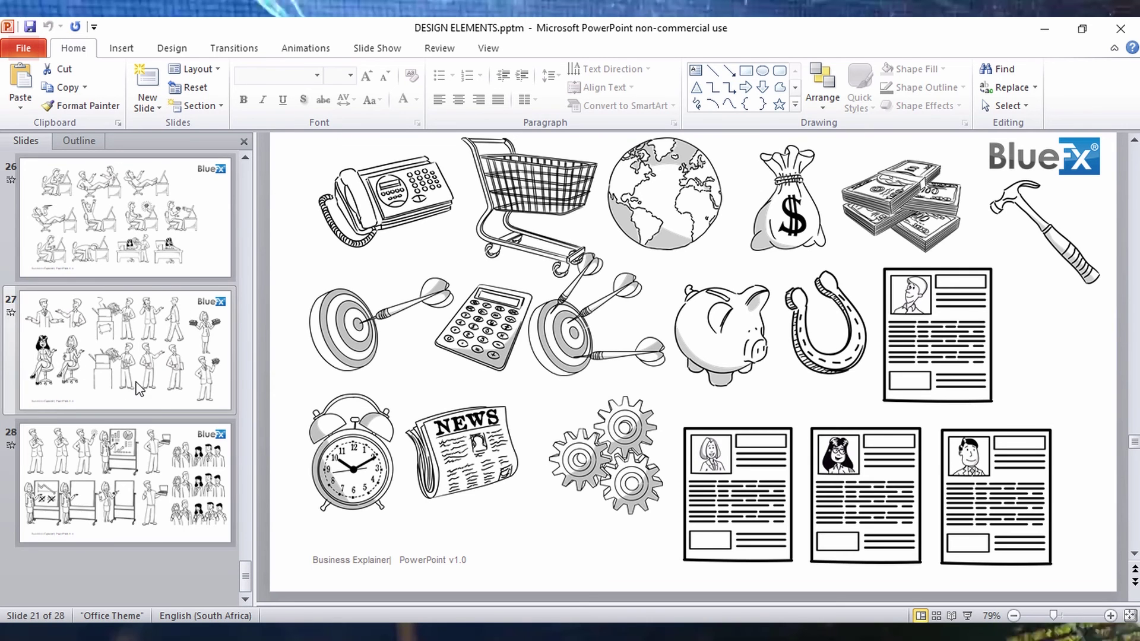
pyautogui.click(70, 475)
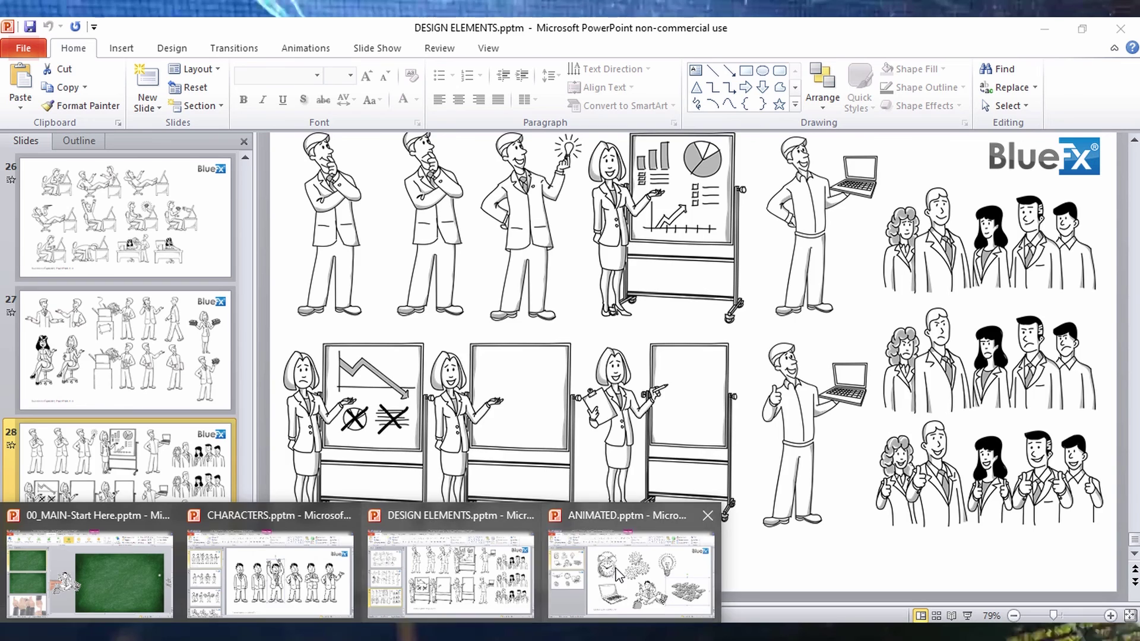
pyautogui.click(617, 570)
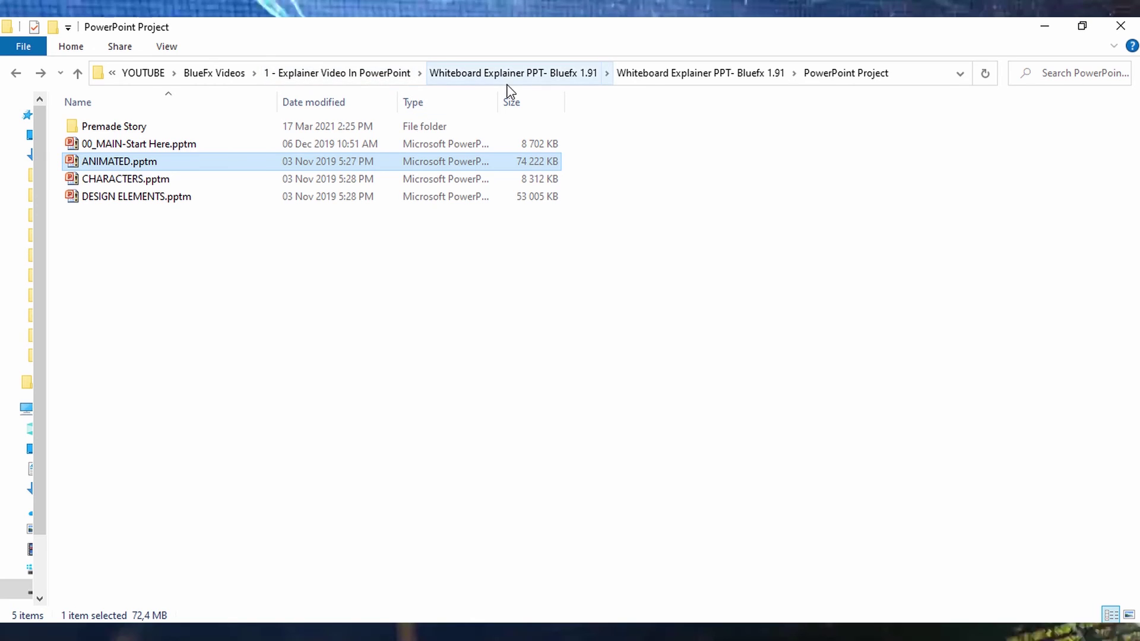
# Step: In File Explorer, go up to the inner Whiteboard Explainer PPT- Bluefx 1.91 folder and select the Tutorial shortcut
pyautogui.click(508, 74)
pyautogui.doubleClick(160, 126)
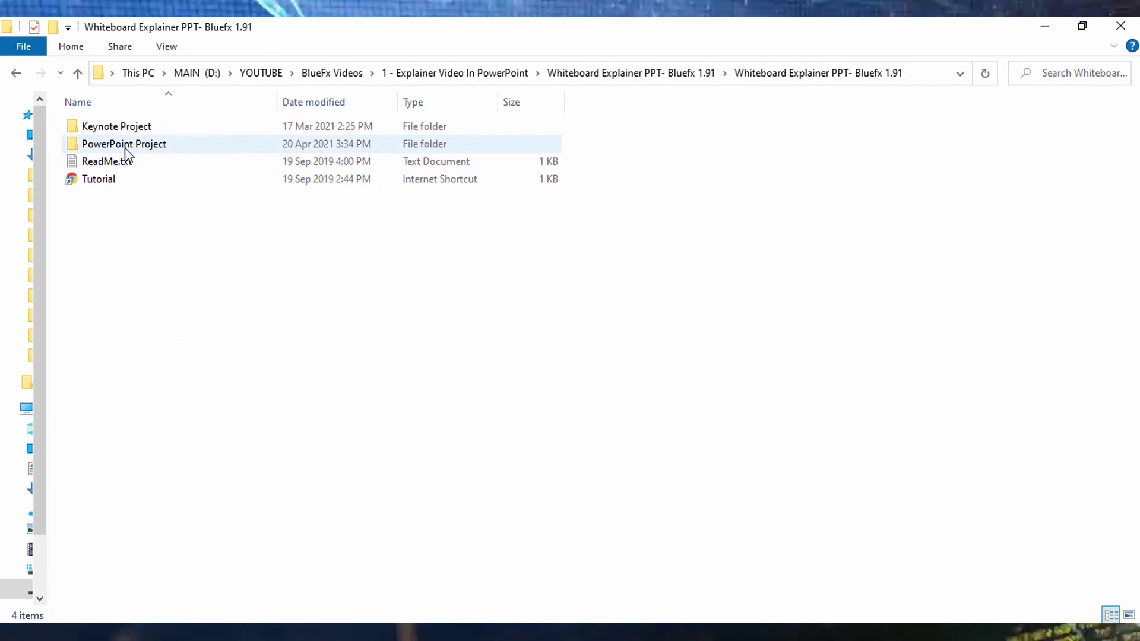
pyautogui.click(115, 180)
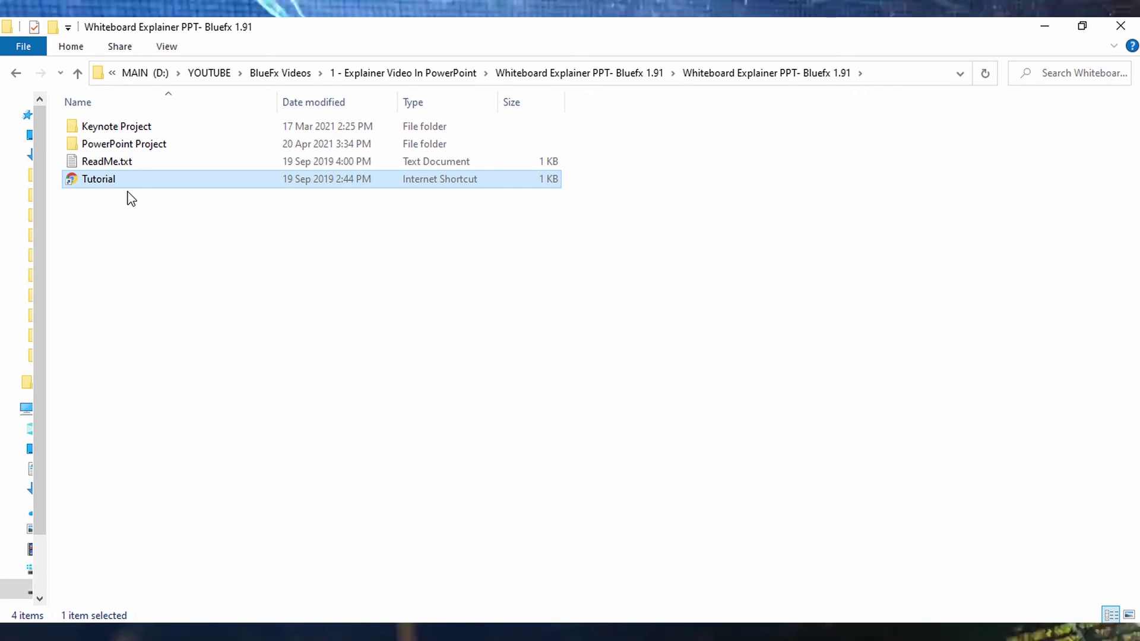
# Step: Switch back to 00_MAIN-Start Here.pptm in PowerPoint and review slides 1 to 3
pyautogui.click(116, 564)
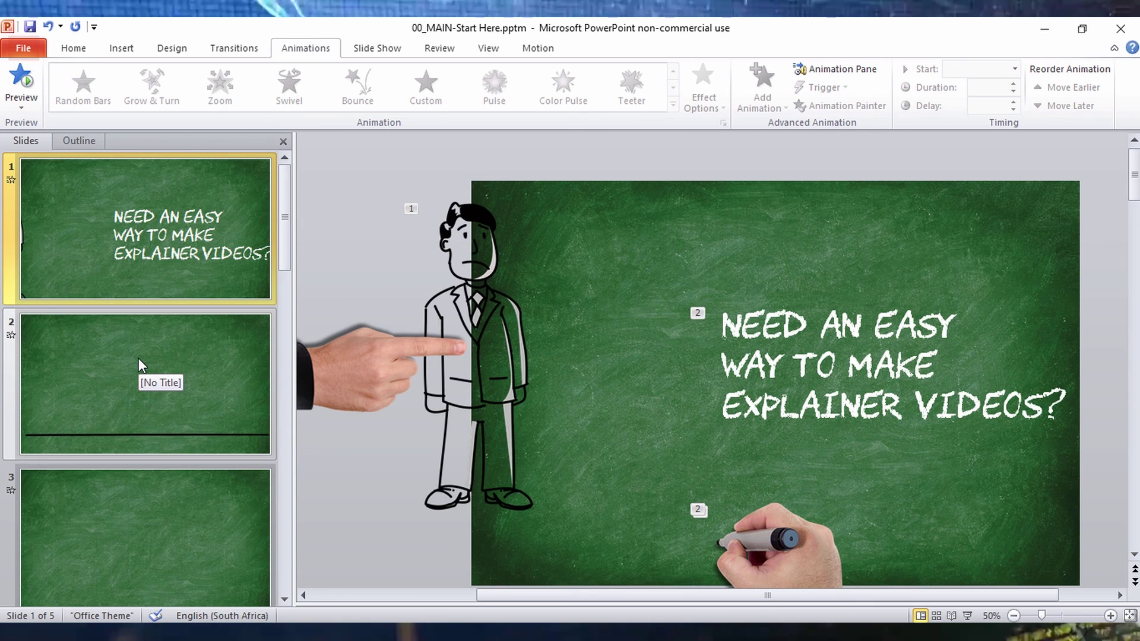
pyautogui.click(133, 380)
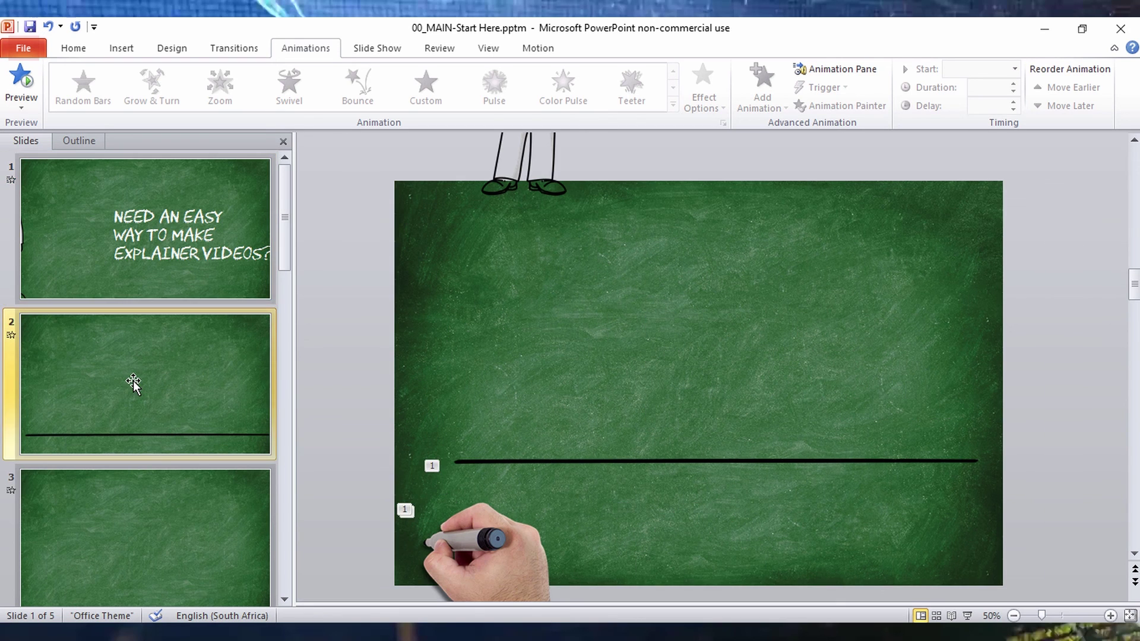
pyautogui.click(145, 437)
pyautogui.scroll(1, 145, 433)
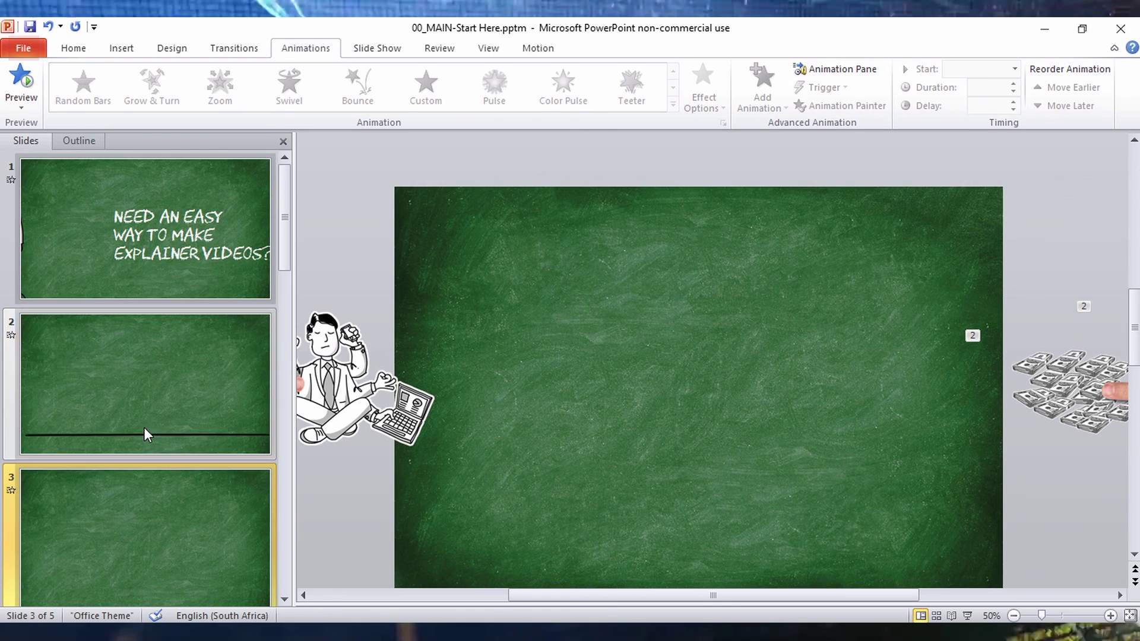